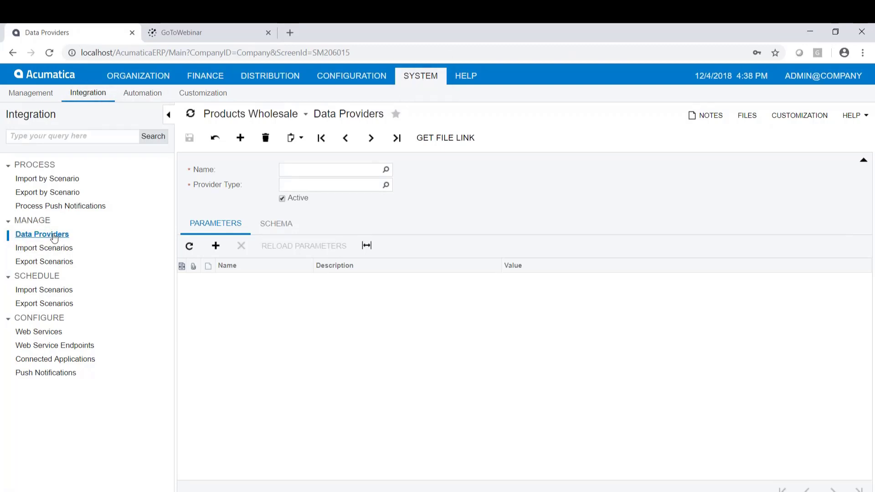
- Load the Import AR Customers data provider and keep Excel Provider as its type
{"action": "left_click", "coordinate": [386, 170]}
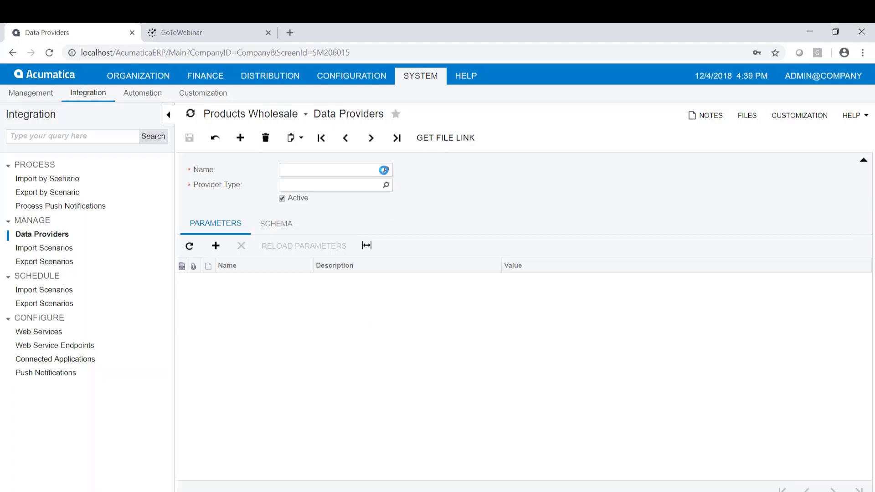
{"action": "left_click", "coordinate": [384, 170]}
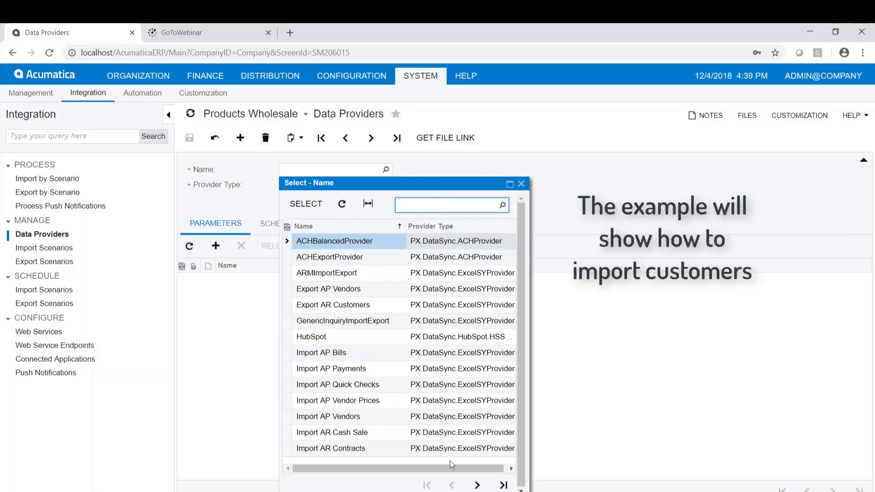
{"action": "left_click", "coordinate": [477, 485]}
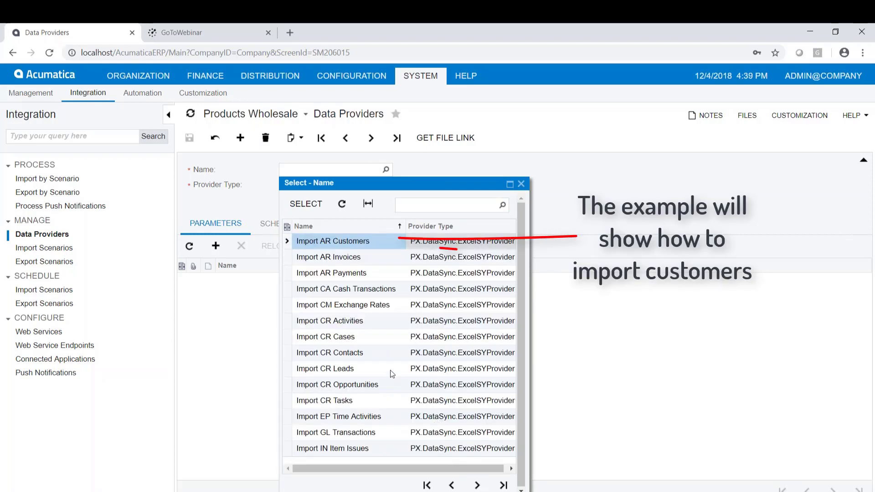
{"action": "double_click", "coordinate": [350, 245]}
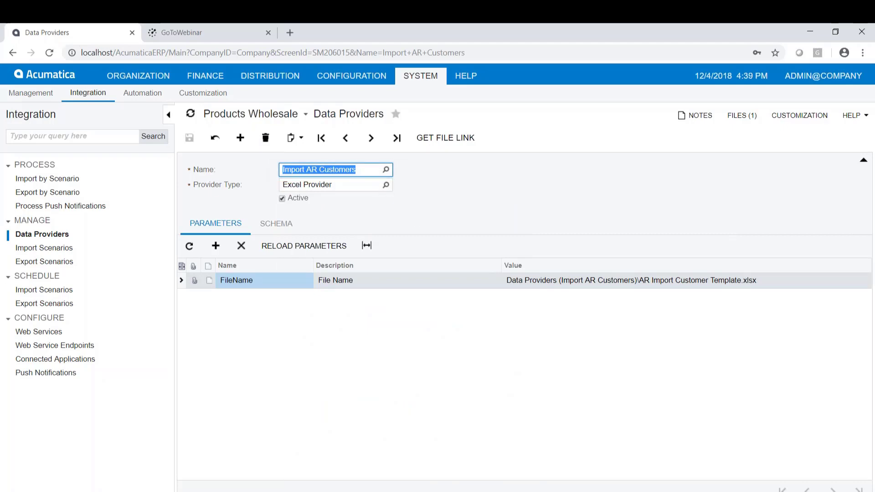
{"action": "left_click", "coordinate": [386, 185]}
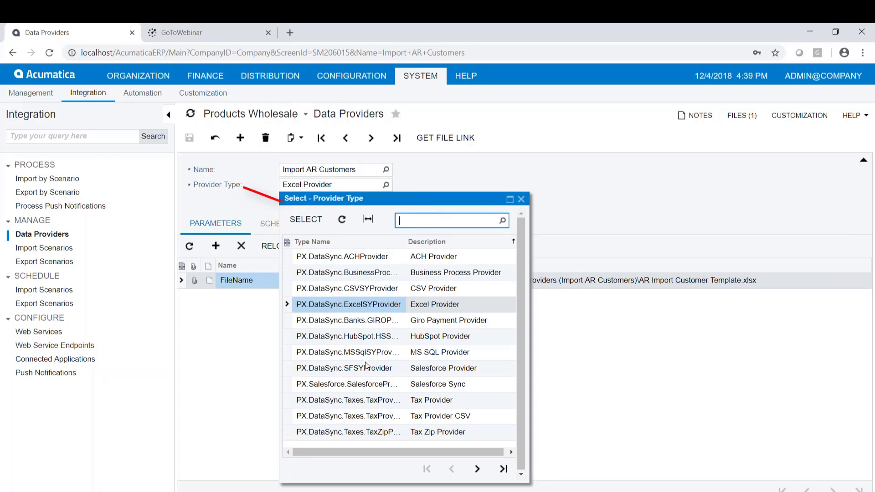
{"action": "double_click", "coordinate": [383, 305]}
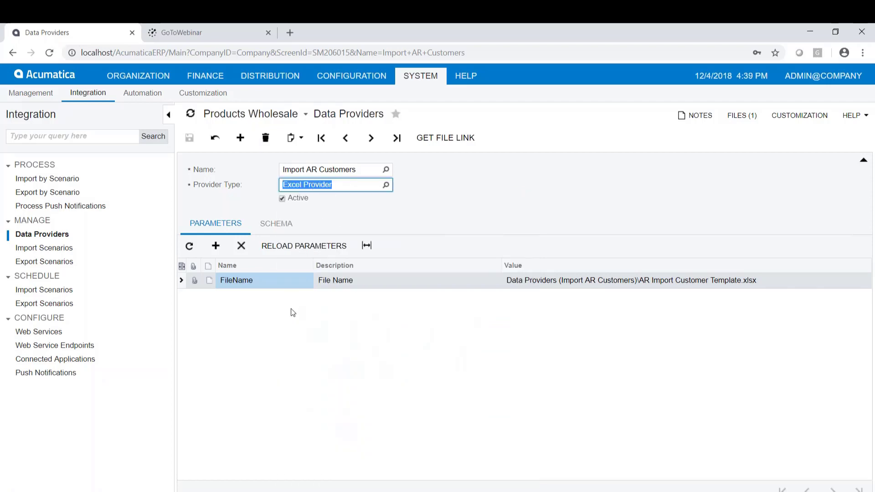
- Fill the schema objects from the Excel file and view the attached AR Import Customer Template.xlsx
{"action": "left_click", "coordinate": [276, 223]}
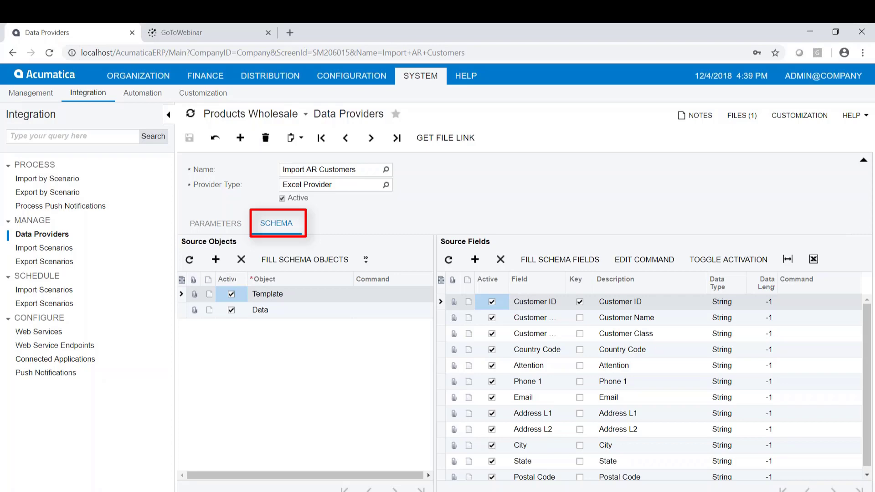
{"action": "left_click", "coordinate": [300, 263]}
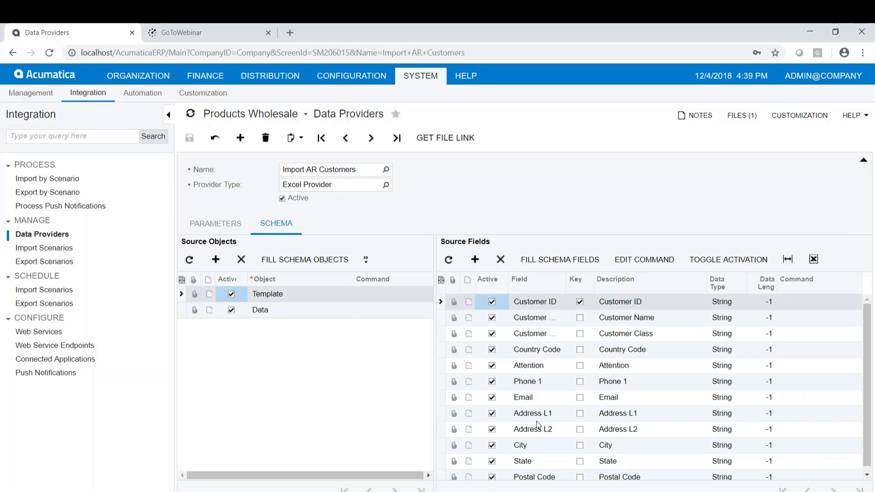
{"action": "left_click", "coordinate": [739, 119]}
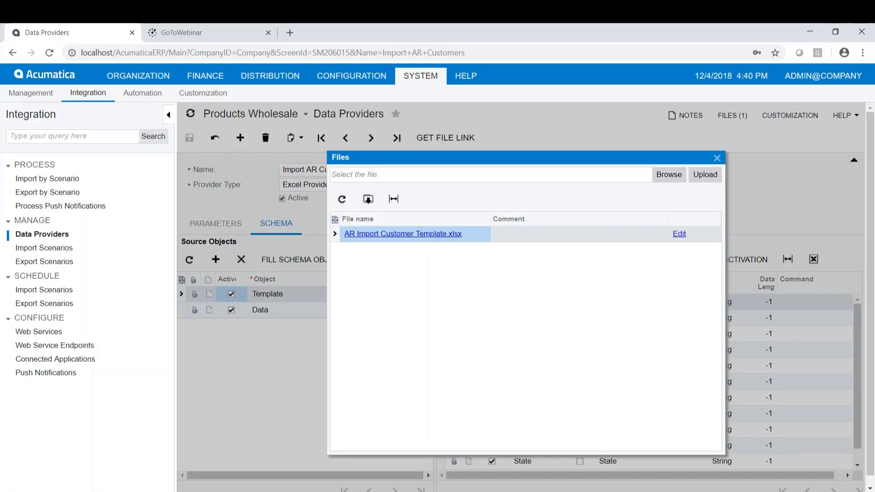
{"action": "mouse_move", "coordinate": [417, 491]}
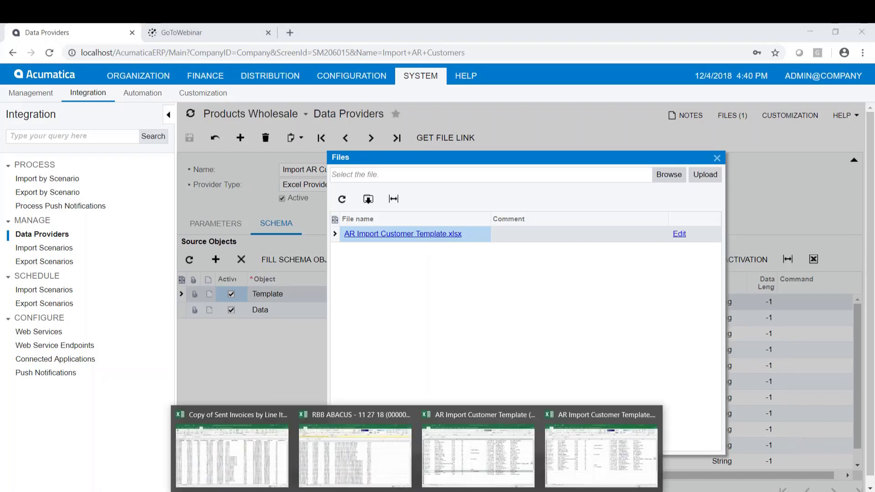
{"action": "left_click", "coordinate": [568, 466]}
{"action": "scroll", "coordinate": [430, 382], "scroll_direction": "up", "scroll_amount": 1}
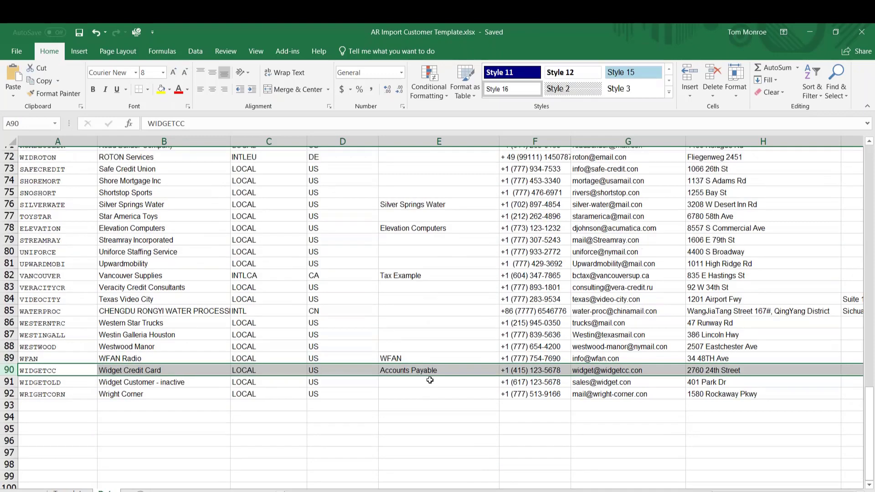
{"action": "scroll", "coordinate": [430, 380], "scroll_direction": "up", "scroll_amount": 20}
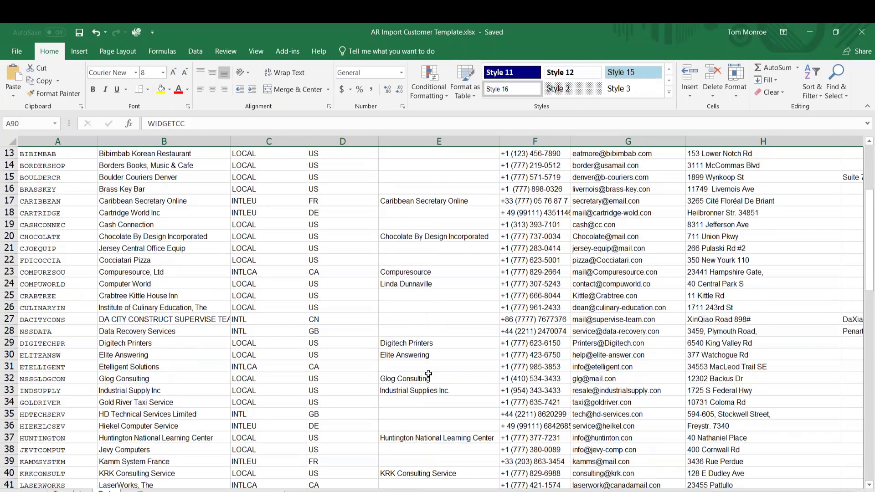
{"action": "key", "text": "ctrl+Home"}
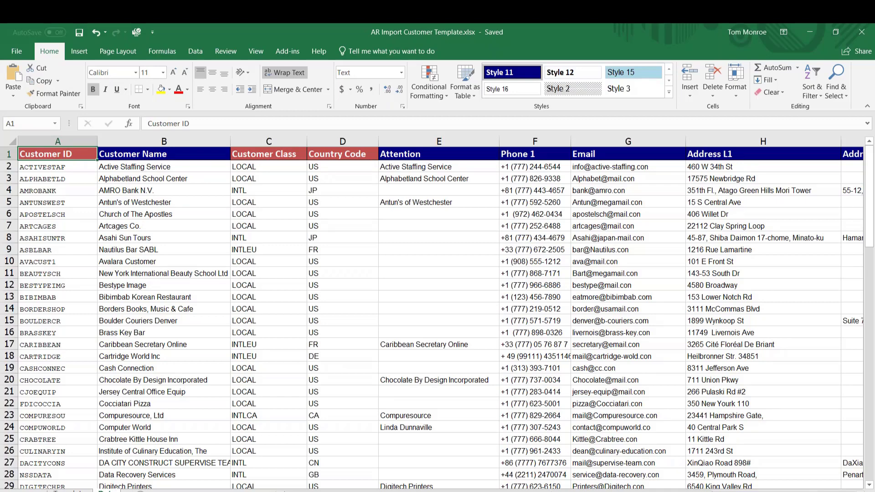
{"action": "key", "text": "alt+Tab"}
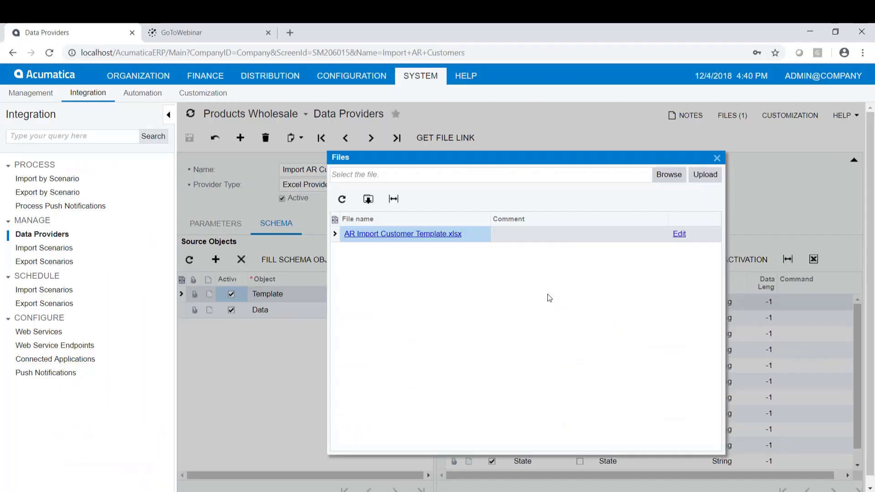
- Close the provider's attached files list
{"action": "left_click", "coordinate": [716, 158]}
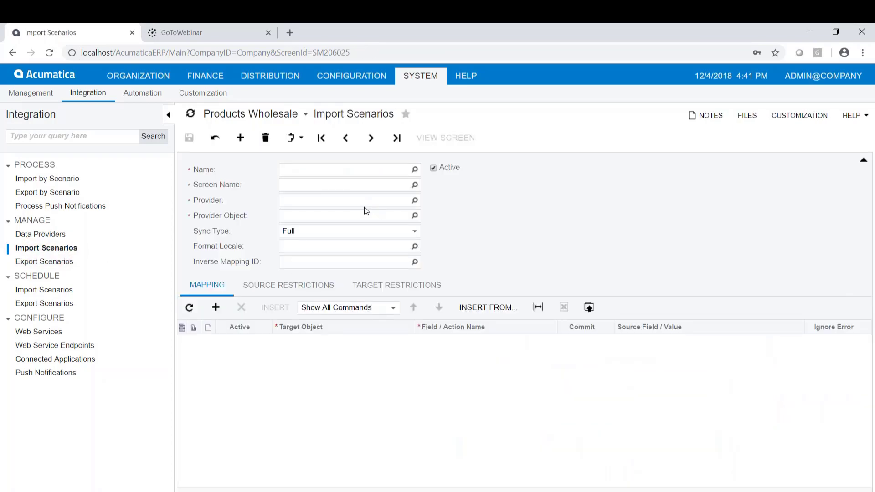
- Load the Import AR Customers import scenario, keeping Customers as the target screen
{"action": "left_click", "coordinate": [414, 169]}
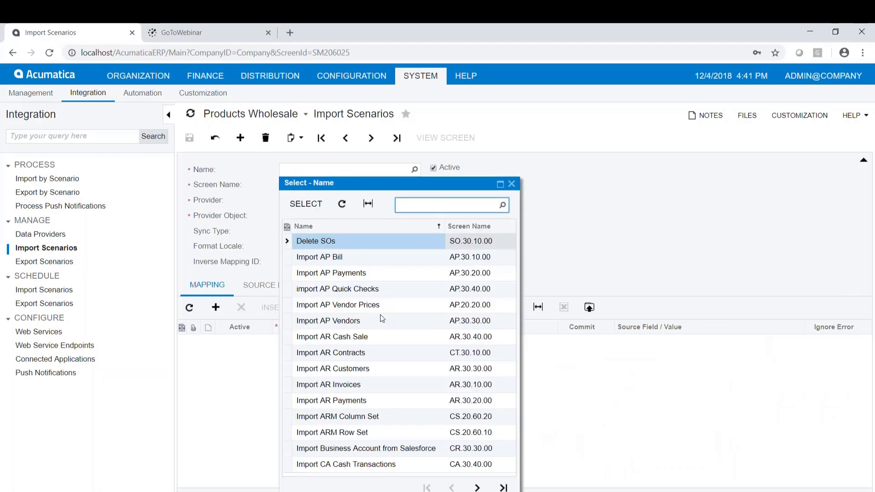
{"action": "double_click", "coordinate": [343, 373]}
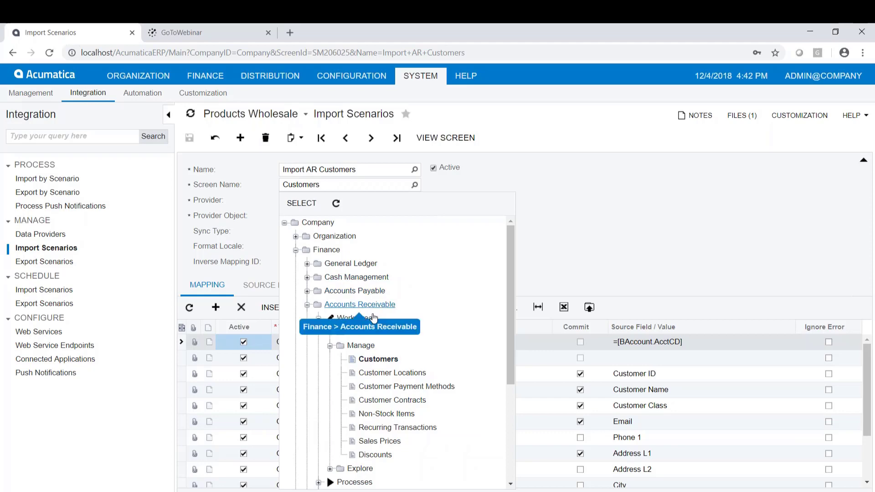
{"action": "left_click", "coordinate": [376, 360]}
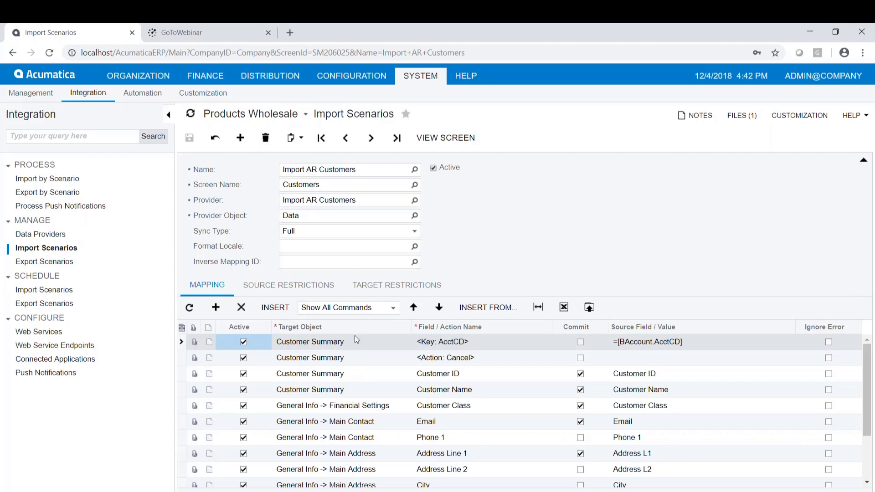
{"action": "left_click", "coordinate": [438, 143]}
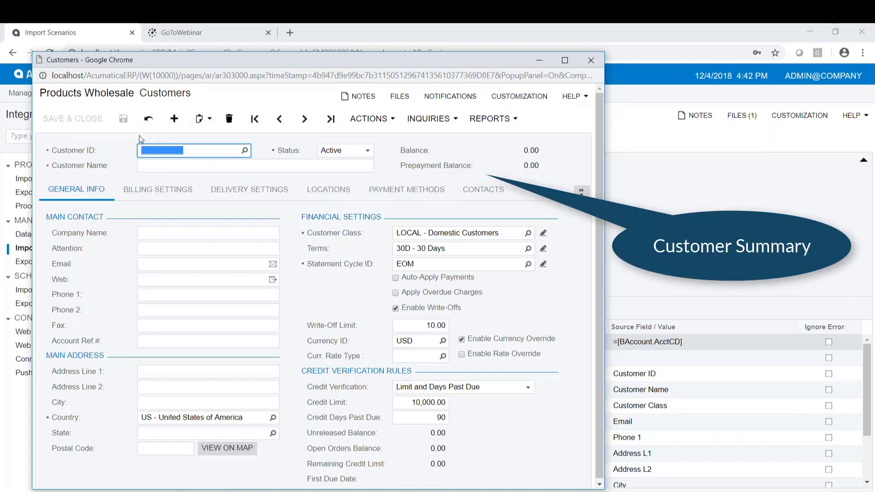
{"action": "left_click", "coordinate": [585, 63]}
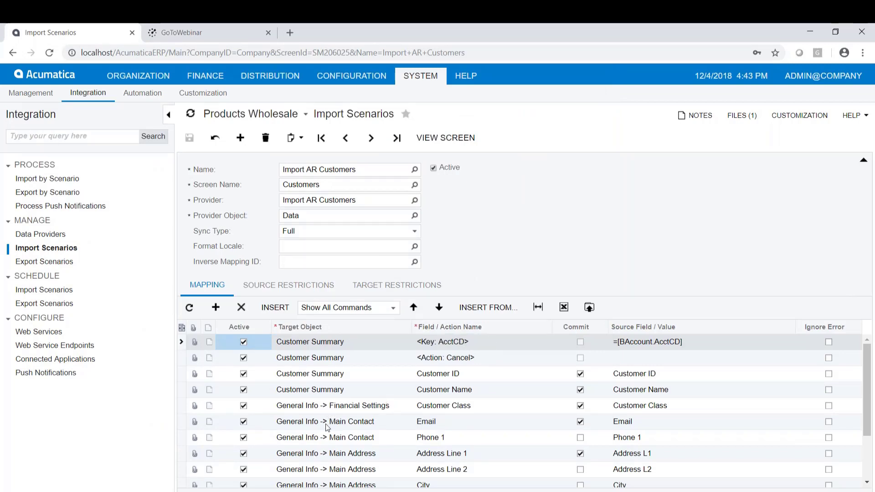
{"action": "left_click", "coordinate": [429, 138]}
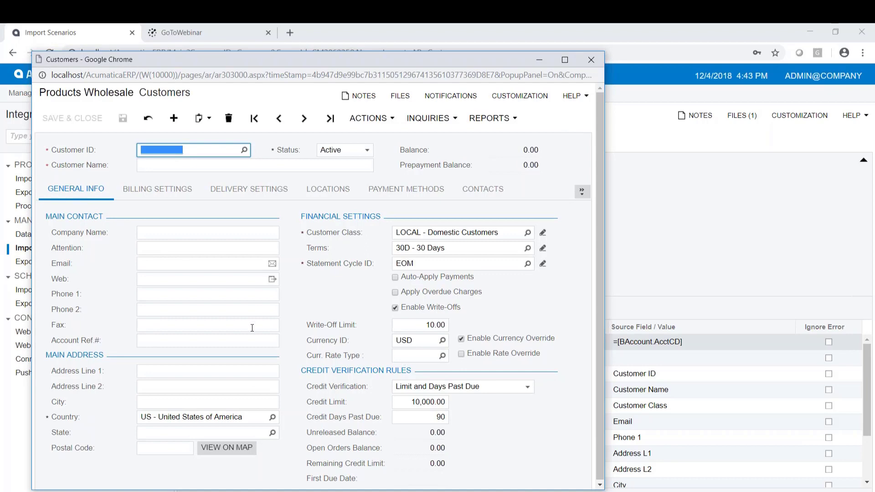
{"action": "left_click", "coordinate": [592, 66]}
{"action": "scroll", "coordinate": [469, 365], "scroll_direction": "down", "scroll_amount": 1}
{"action": "scroll", "coordinate": [469, 365], "scroll_direction": "down", "scroll_amount": 3}
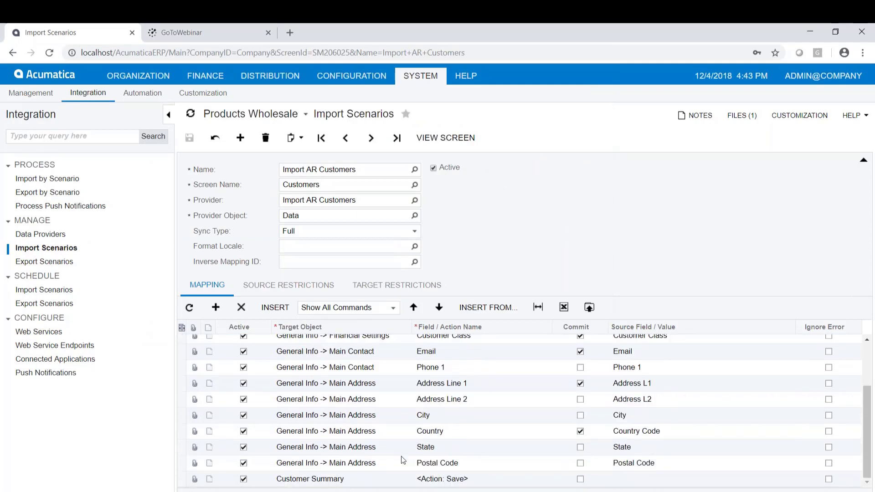
{"action": "scroll", "coordinate": [347, 410], "scroll_direction": "up", "scroll_amount": 4}
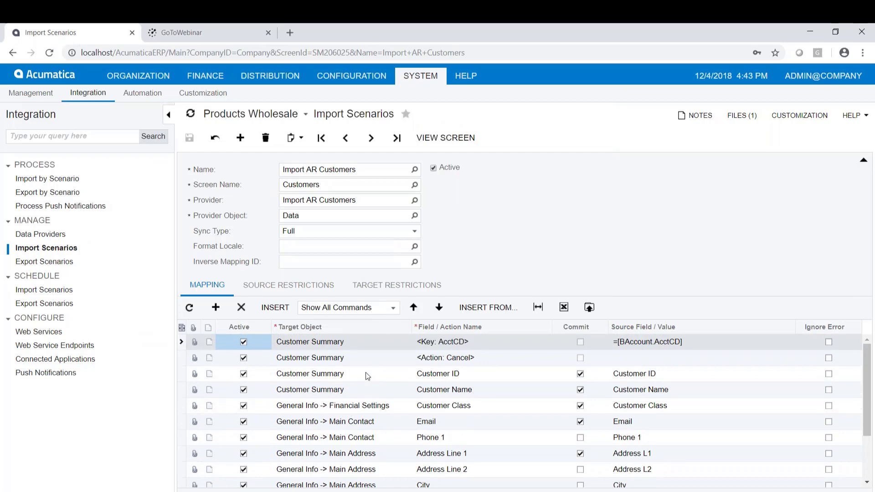
{"action": "scroll", "coordinate": [423, 377], "scroll_direction": "down", "scroll_amount": 1}
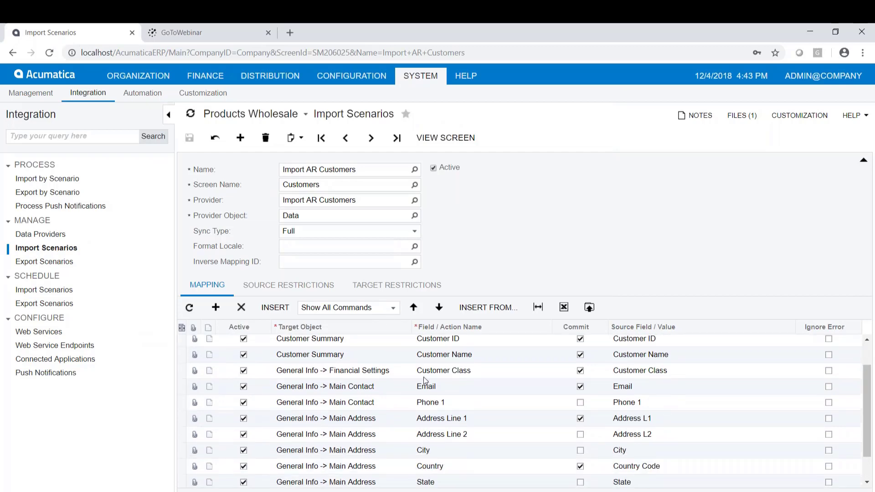
{"action": "scroll", "coordinate": [422, 376], "scroll_direction": "up", "scroll_amount": 1}
{"action": "left_click", "coordinate": [445, 137]}
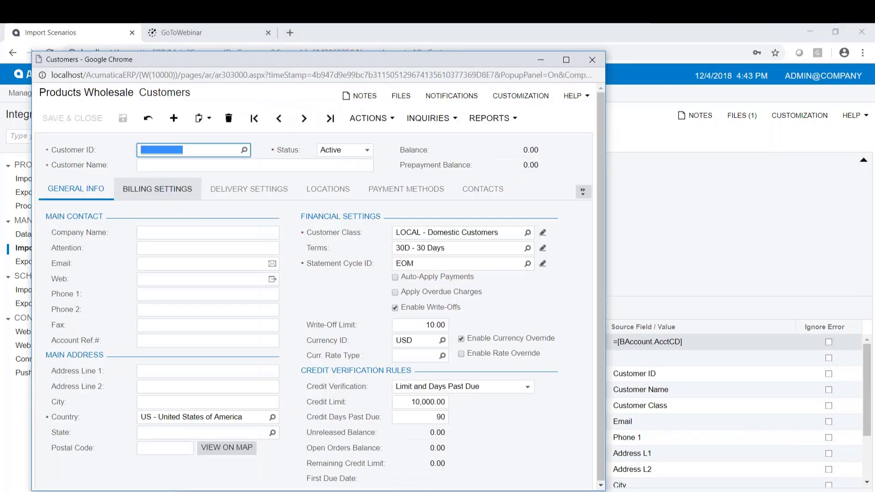
{"action": "left_click", "coordinate": [172, 189]}
{"action": "left_click", "coordinate": [249, 189]}
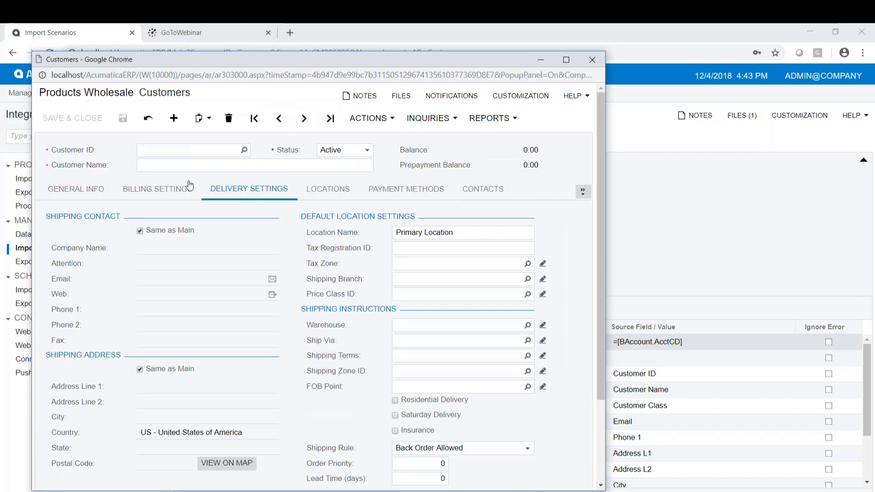
{"action": "left_click", "coordinate": [73, 189]}
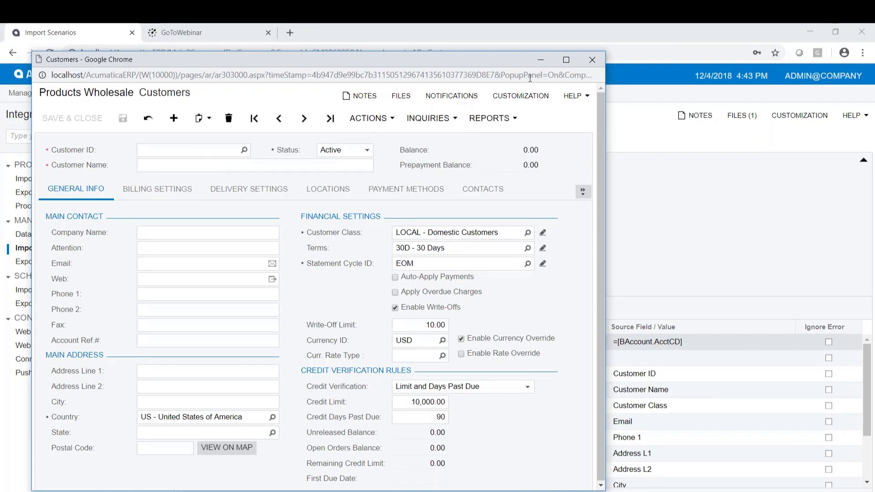
{"action": "left_click", "coordinate": [591, 60]}
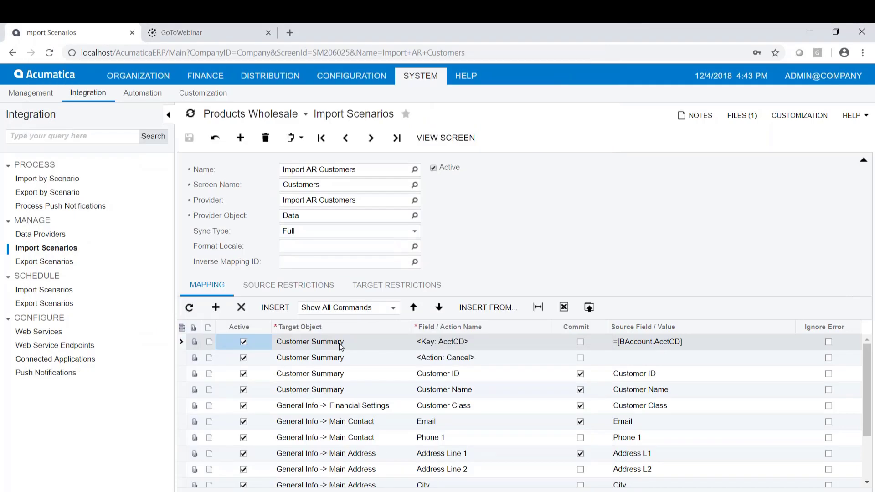
{"action": "left_click", "coordinate": [355, 343]}
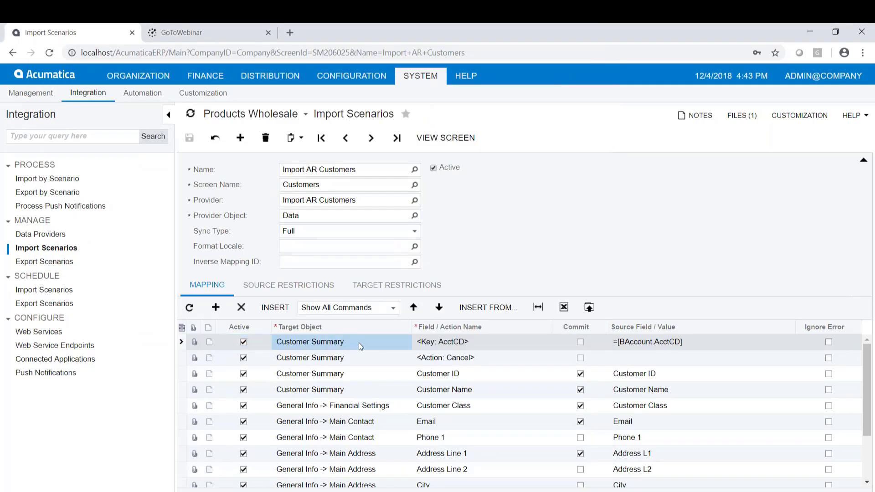
{"action": "left_click", "coordinate": [451, 342]}
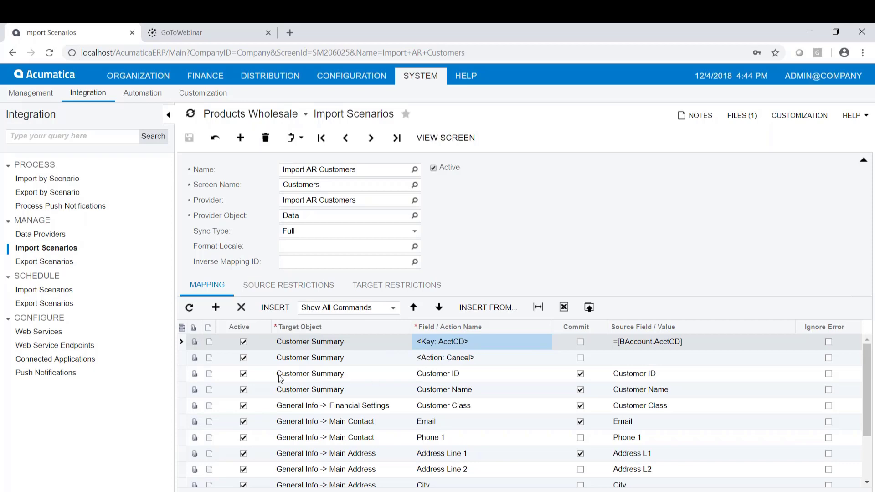
{"action": "left_click", "coordinate": [326, 376]}
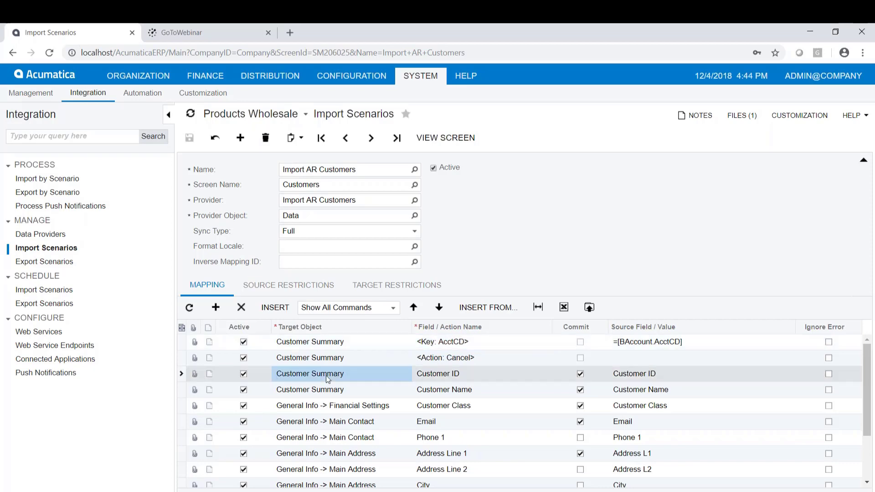
{"action": "left_click", "coordinate": [424, 377]}
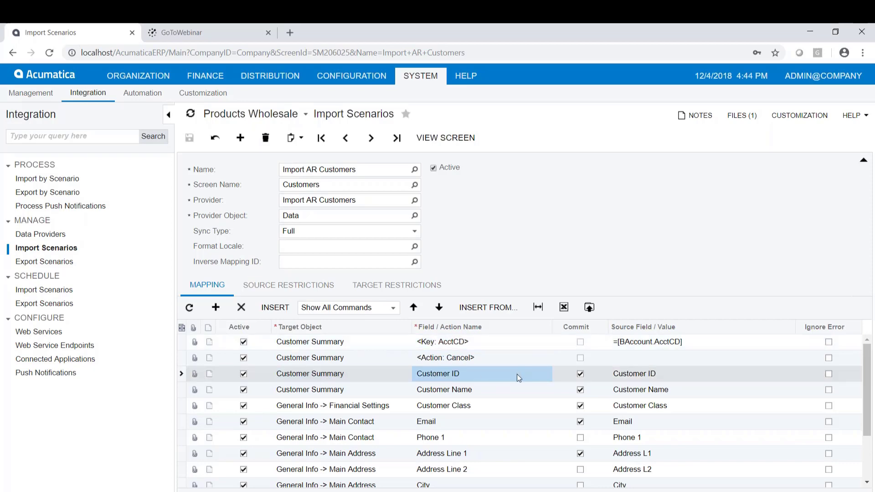
{"action": "left_click", "coordinate": [516, 374]}
{"action": "left_click", "coordinate": [556, 374]}
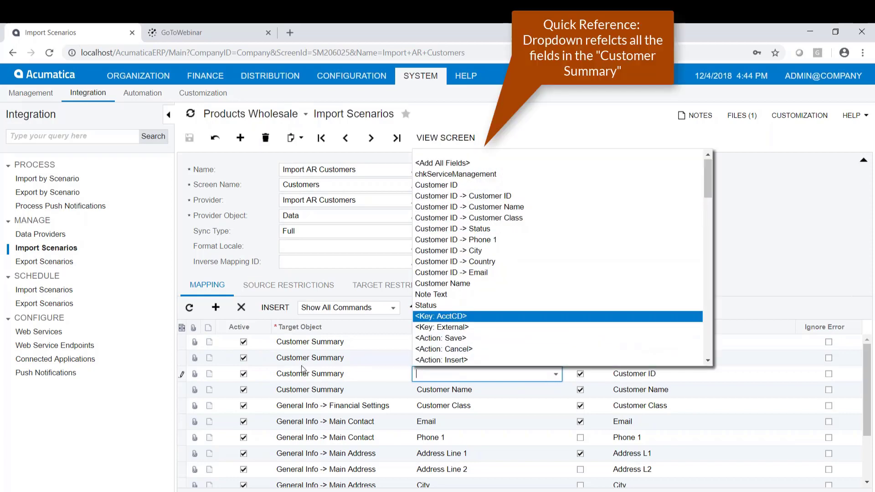
{"action": "left_click", "coordinate": [483, 374]}
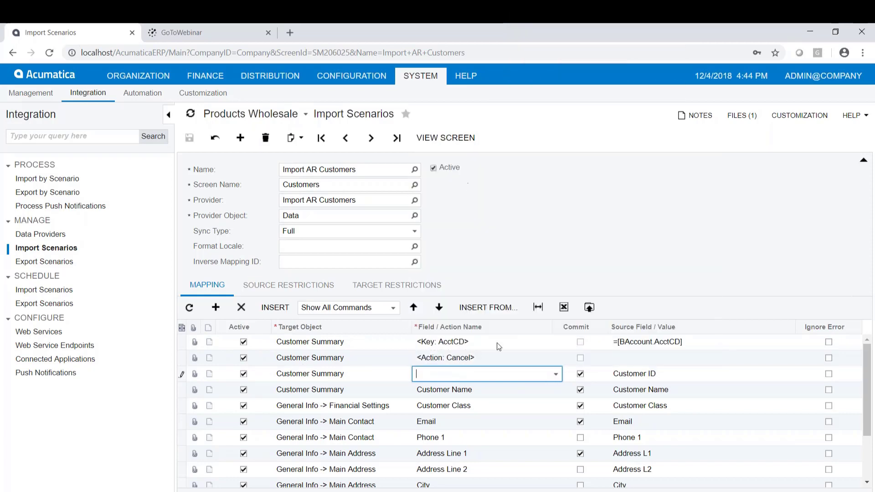
{"action": "left_click", "coordinate": [556, 374]}
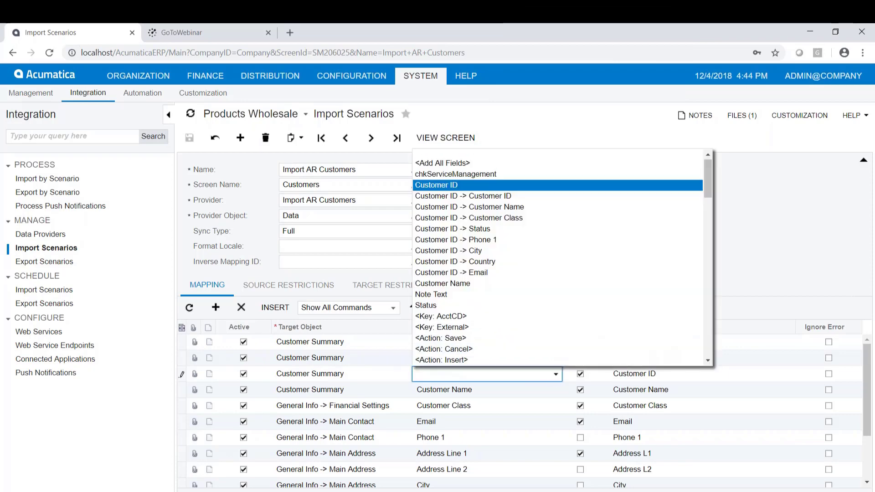
{"action": "left_click", "coordinate": [464, 190]}
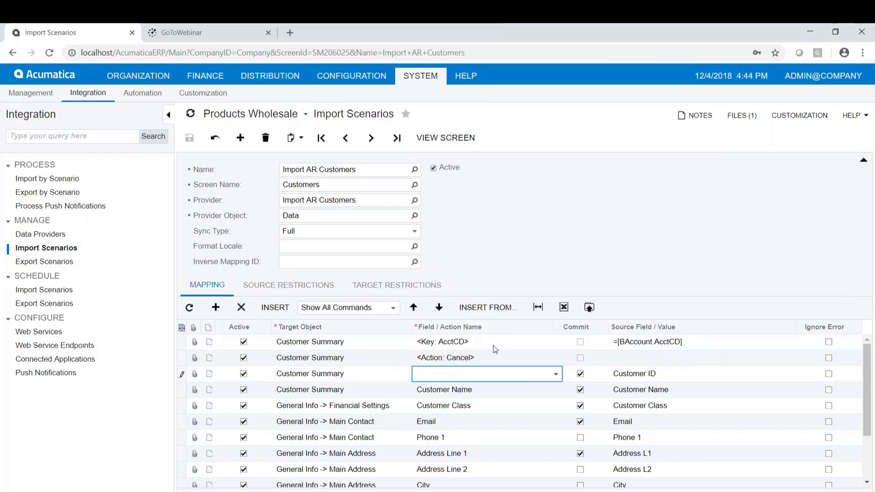
{"action": "left_click", "coordinate": [558, 375]}
{"action": "left_click", "coordinate": [474, 185]}
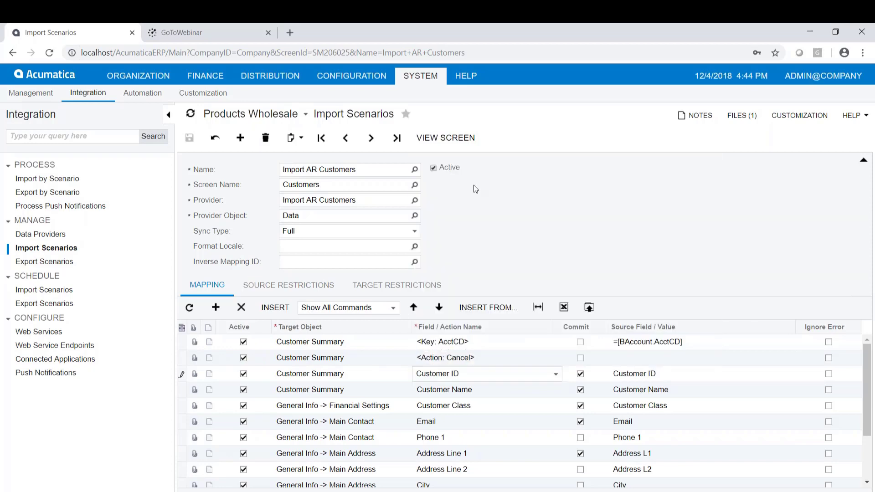
{"action": "left_click", "coordinate": [668, 375]}
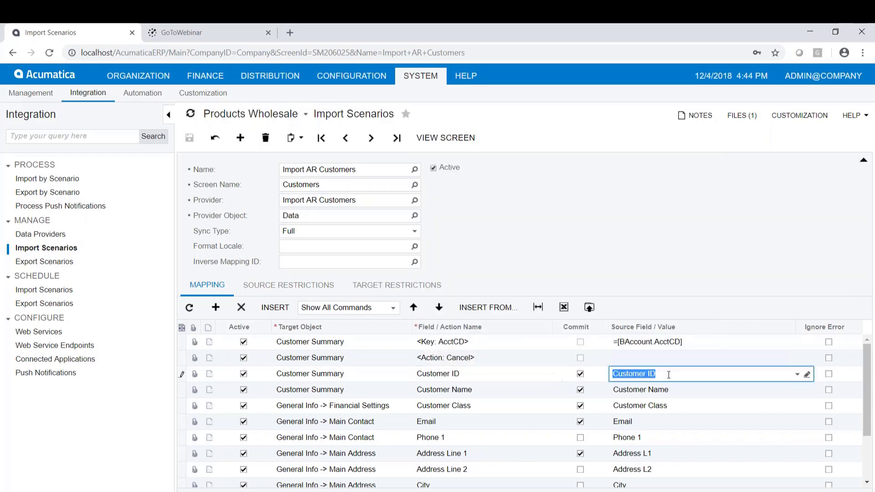
{"action": "left_click", "coordinate": [797, 376]}
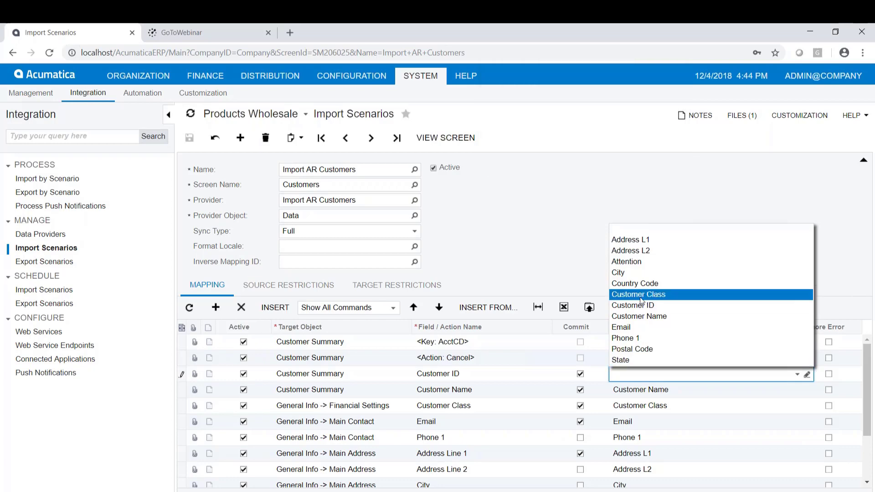
{"action": "key", "text": "Escape"}
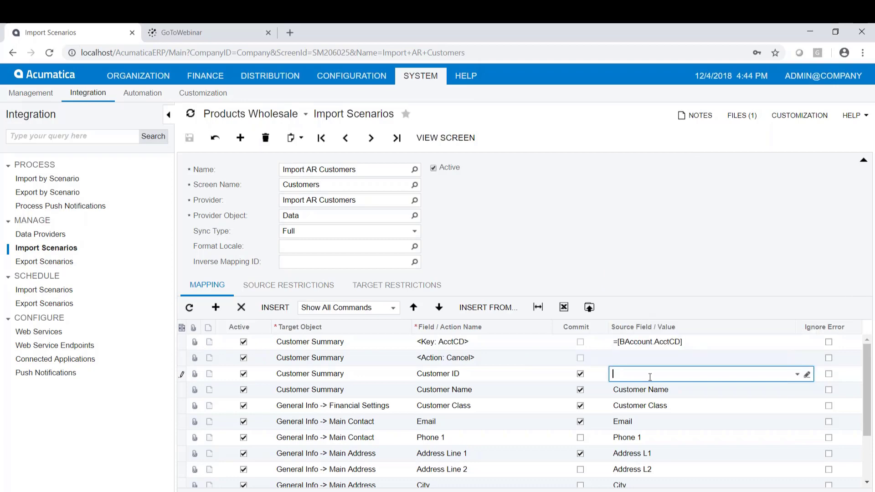
{"action": "left_click", "coordinate": [797, 373]}
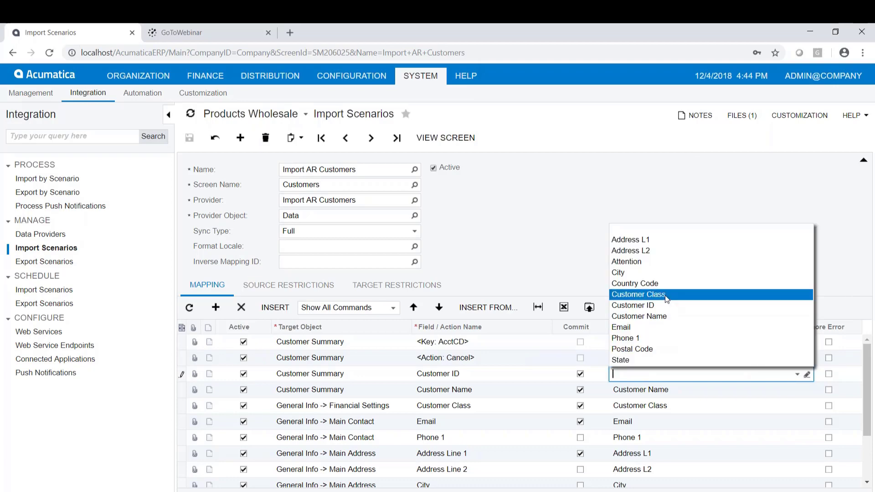
{"action": "key", "text": "Escape"}
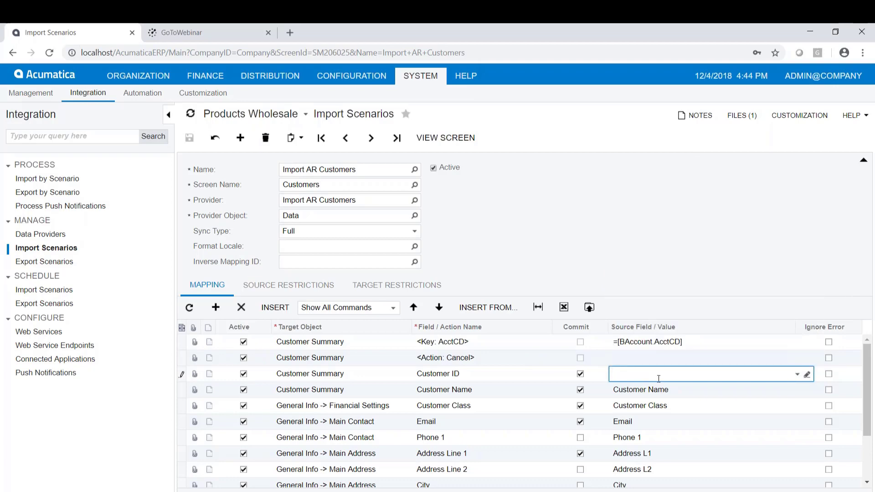
{"action": "key", "text": "Down"}
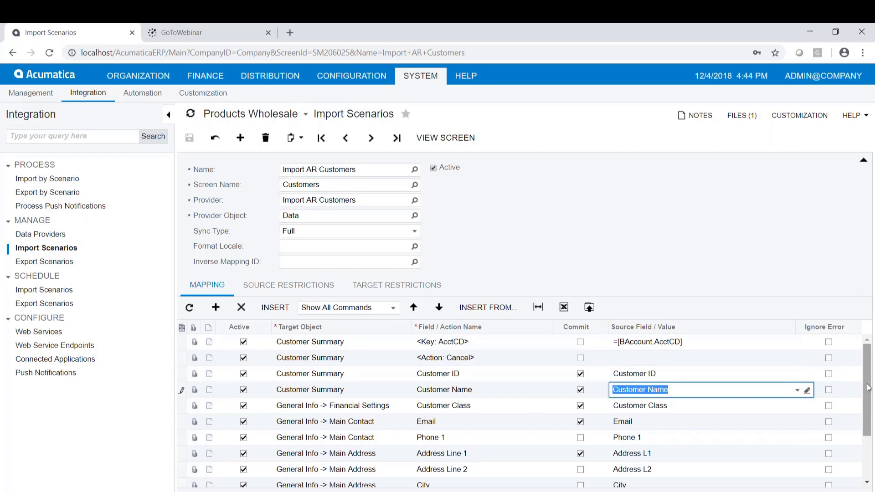
{"action": "left_click_drag", "start_coordinate": [865, 388], "coordinate": [850, 444]}
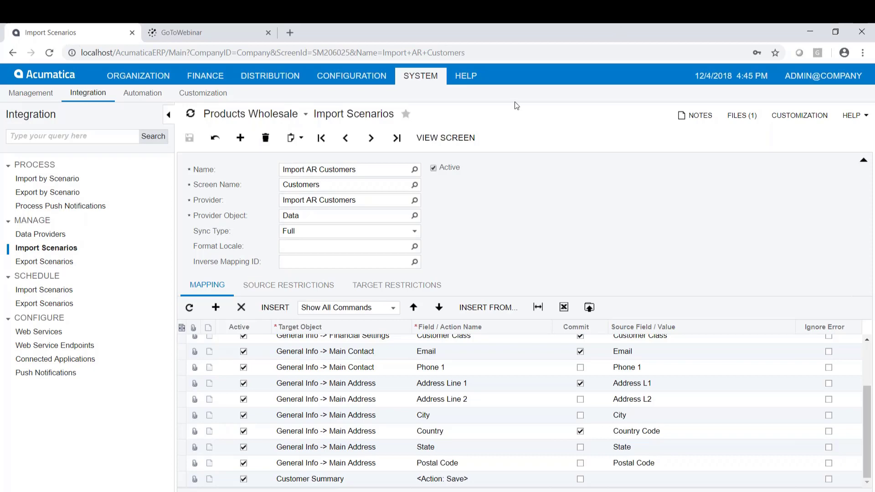
{"action": "left_click", "coordinate": [458, 137]}
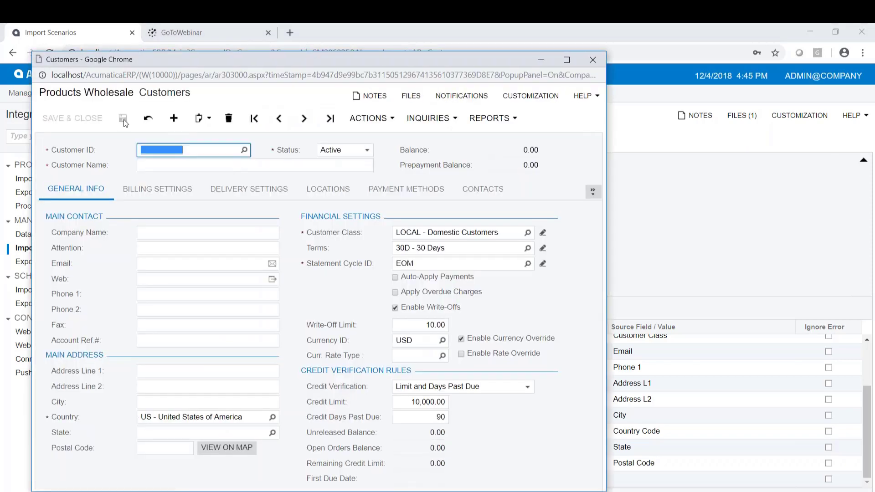
{"action": "left_click", "coordinate": [592, 58]}
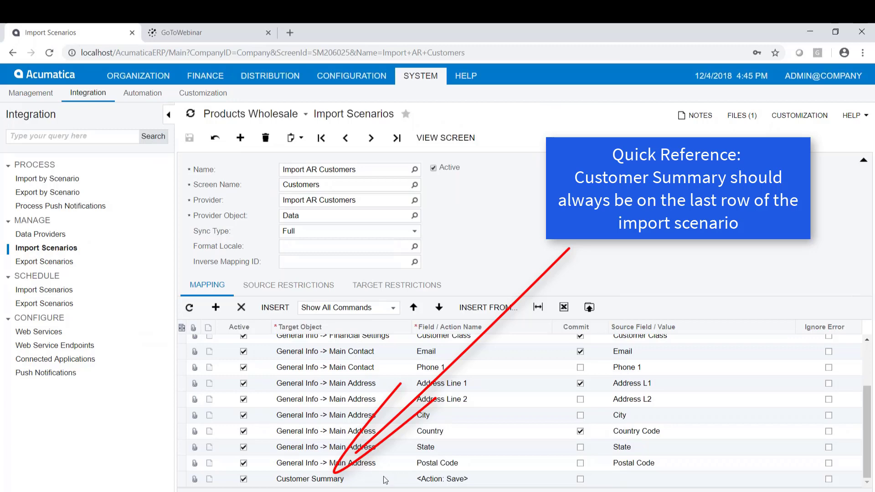
{"action": "left_click", "coordinate": [505, 478]}
{"action": "left_click", "coordinate": [556, 478]}
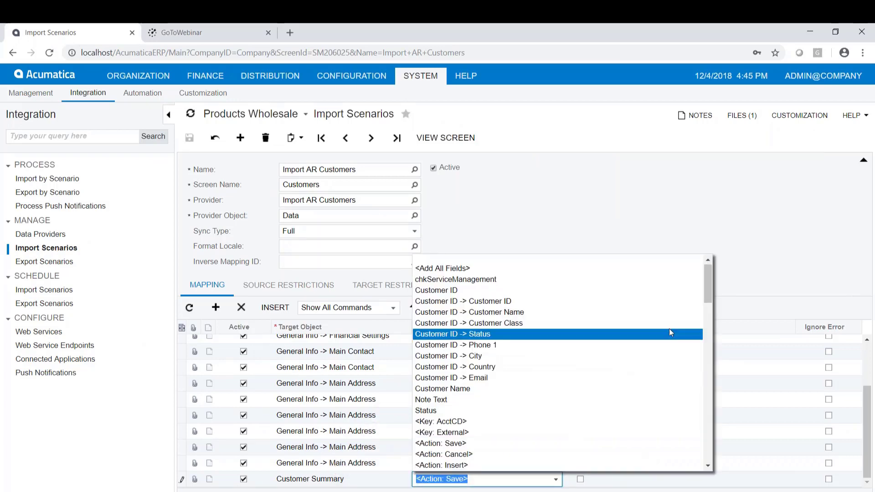
{"action": "left_click_drag", "start_coordinate": [708, 285], "coordinate": [690, 295]}
{"action": "left_click", "coordinate": [499, 350]}
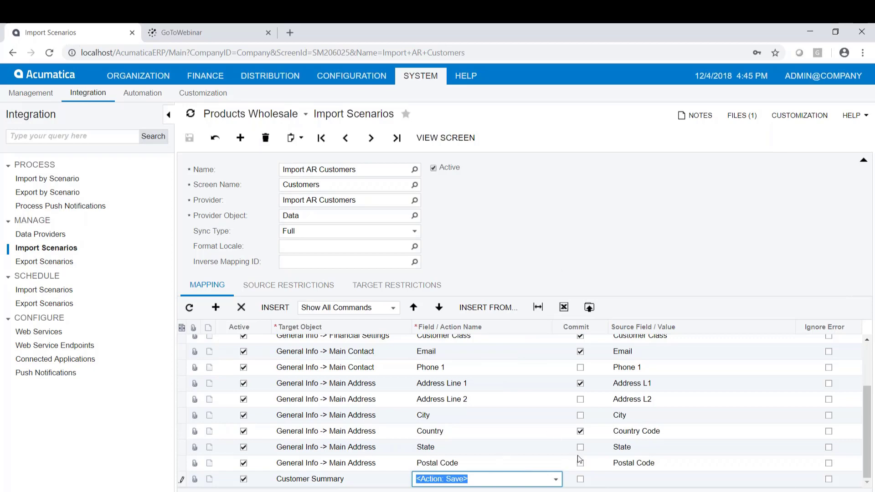
{"action": "scroll", "coordinate": [594, 397], "scroll_direction": "up", "scroll_amount": 3}
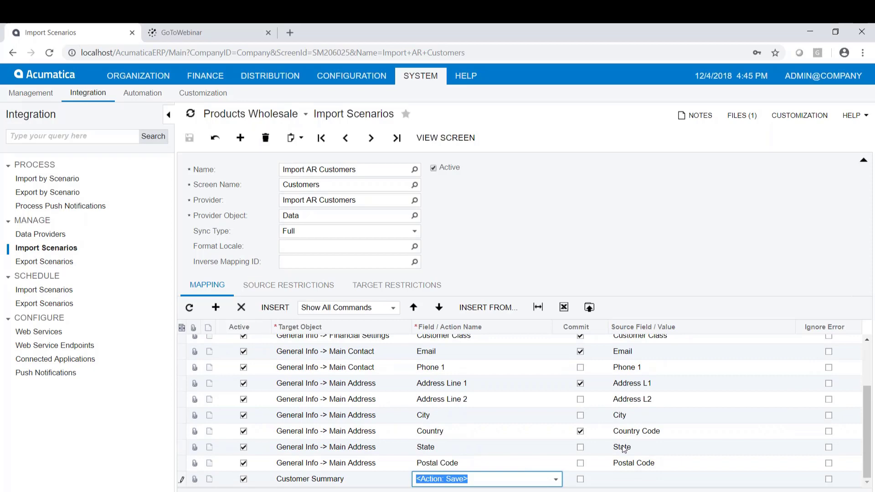
- Replace the State row's source with the validated constant formula ='CA'
{"action": "left_click", "coordinate": [624, 448]}
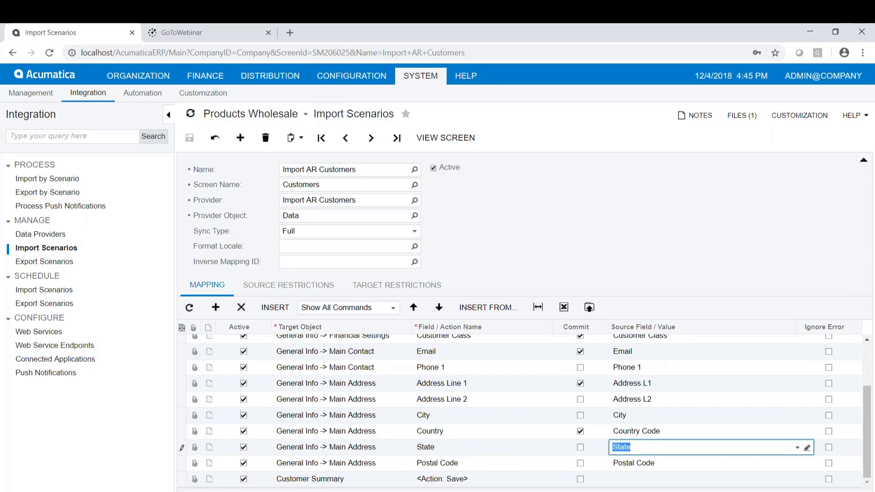
{"action": "left_click", "coordinate": [807, 448]}
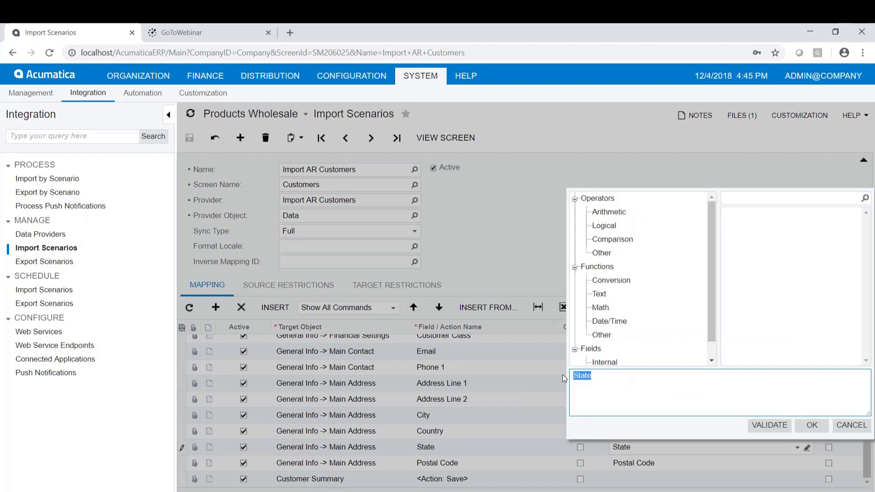
{"action": "type", "text": "='CA"}
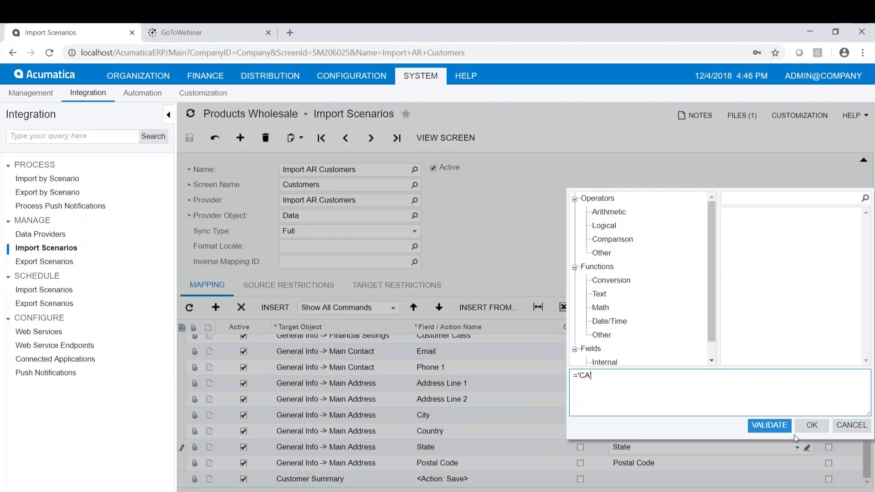
{"action": "type", "text": "'"}
{"action": "left_click", "coordinate": [767, 427]}
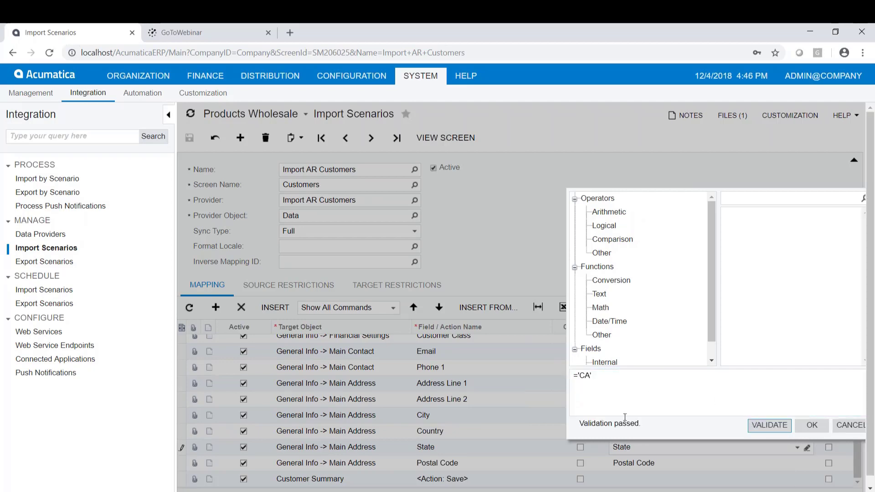
{"action": "left_click_drag", "start_coordinate": [641, 423], "coordinate": [599, 417]}
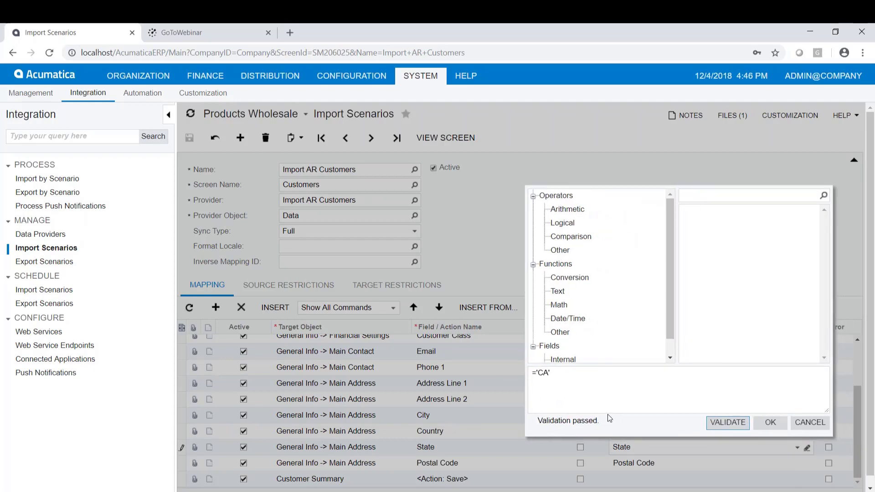
{"action": "left_click", "coordinate": [771, 424]}
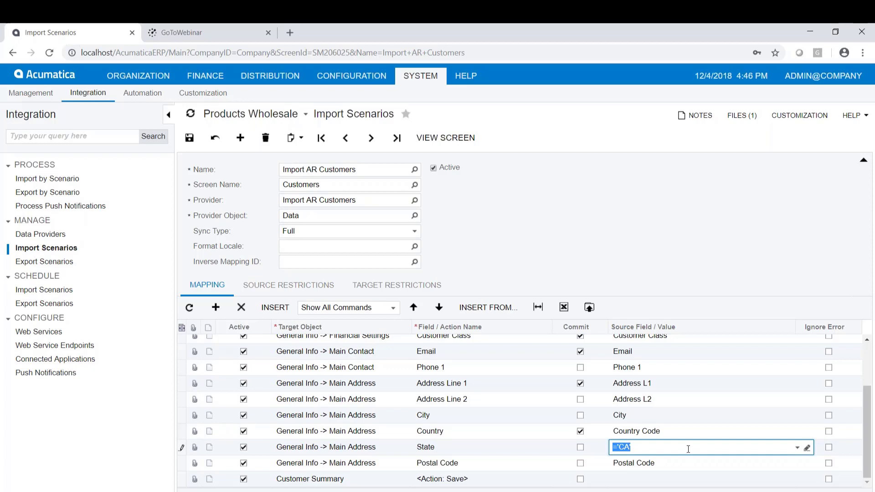
- Cancel the pending Customer Class source edit and confirm discarding the unsaved changes
{"action": "scroll", "coordinate": [706, 398], "scroll_direction": "up", "scroll_amount": 2}
{"action": "left_click", "coordinate": [667, 405]}
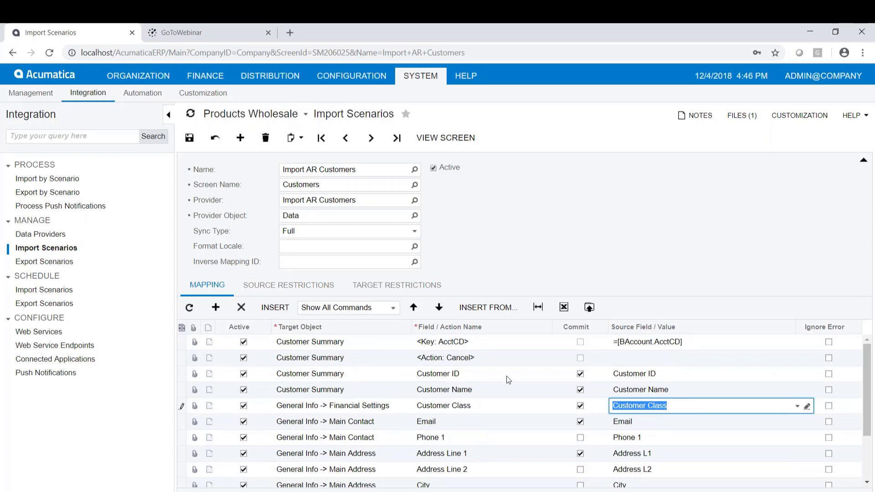
{"action": "scroll", "coordinate": [507, 377], "scroll_direction": "down", "scroll_amount": 3}
{"action": "scroll", "coordinate": [513, 392], "scroll_direction": "up", "scroll_amount": 3}
{"action": "left_click", "coordinate": [214, 137]}
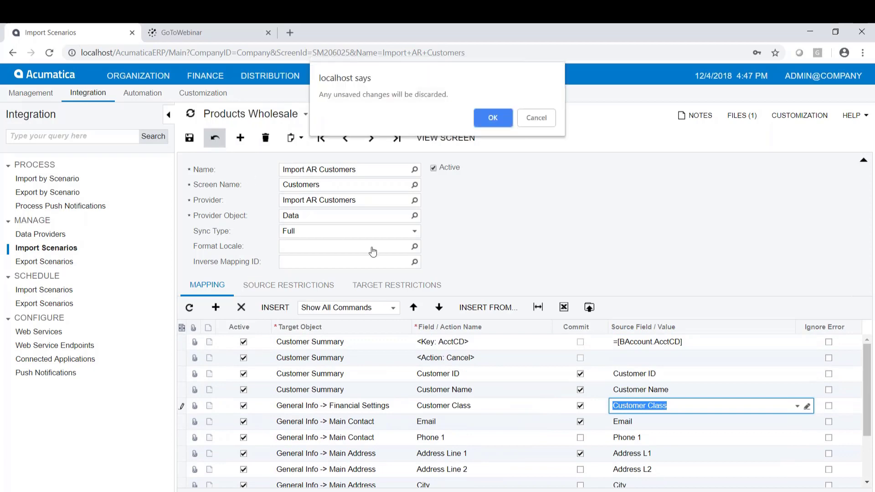
{"action": "left_click", "coordinate": [496, 120]}
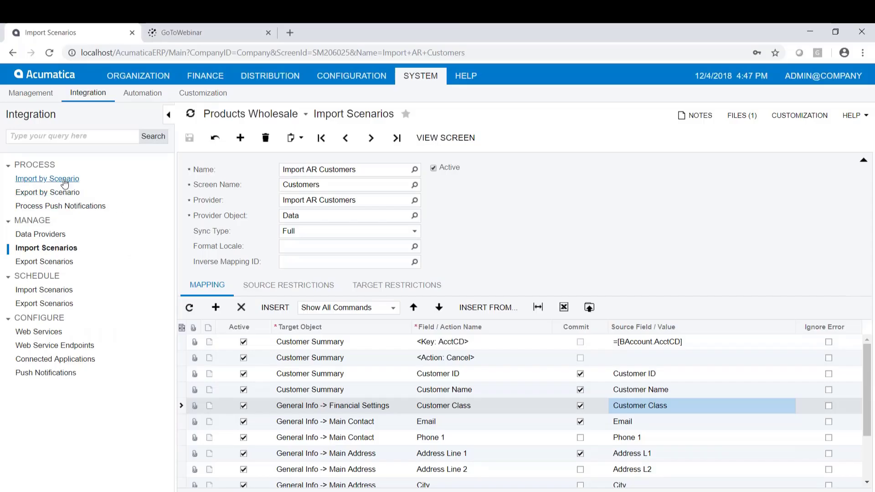
- Select Import AR Customers in Import by Scenario and check its attached template file
{"action": "left_click", "coordinate": [50, 179]}
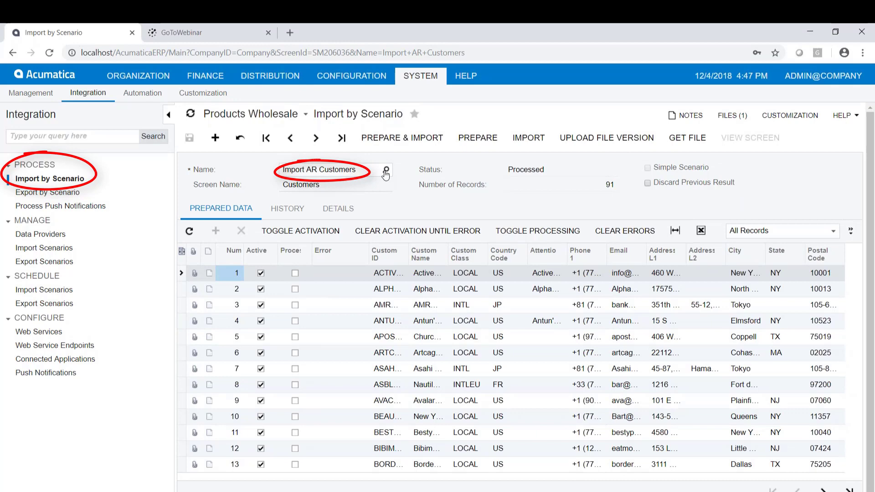
{"action": "mouse_move", "coordinate": [382, 185]}
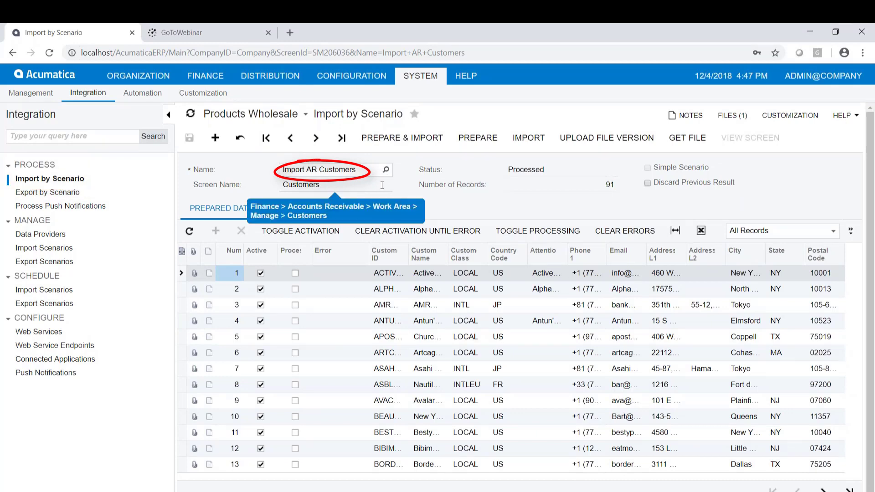
{"action": "left_click", "coordinate": [731, 120]}
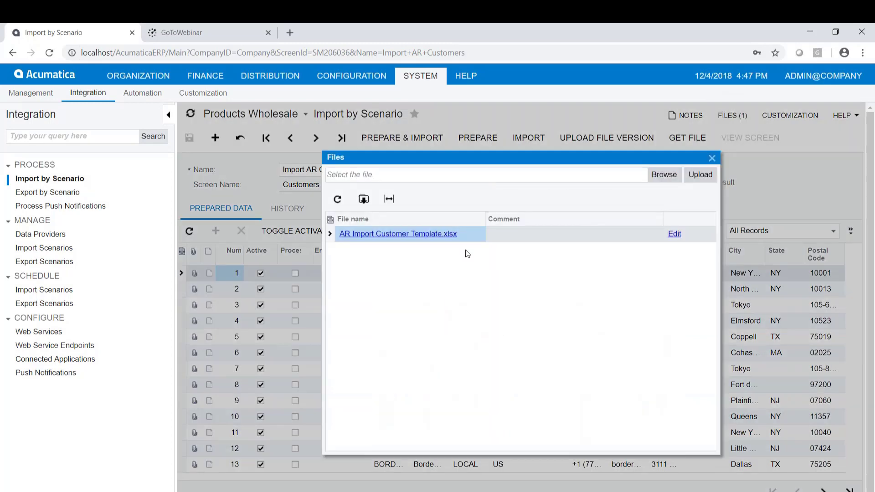
{"action": "left_click", "coordinate": [711, 157]}
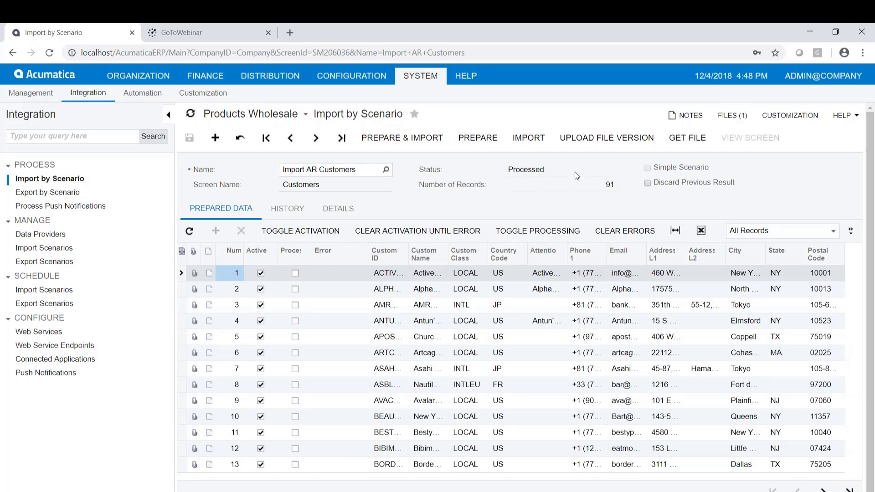
{"action": "left_click", "coordinate": [719, 120]}
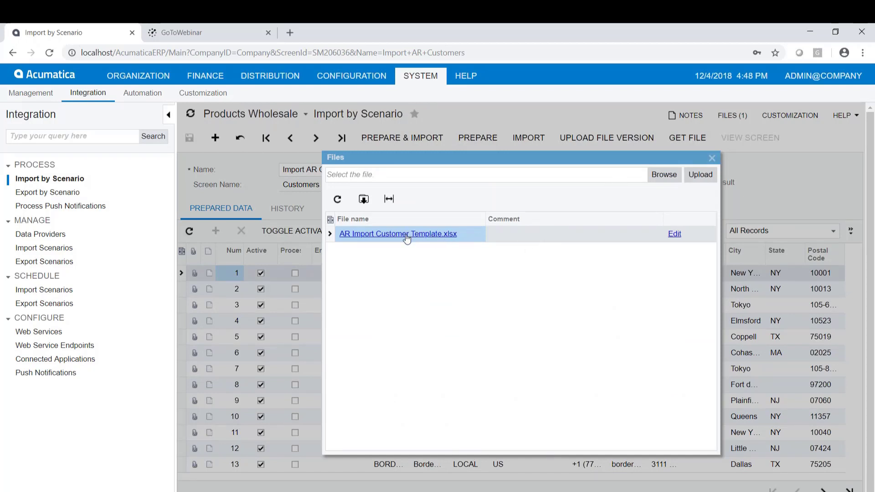
{"action": "left_click", "coordinate": [712, 159]}
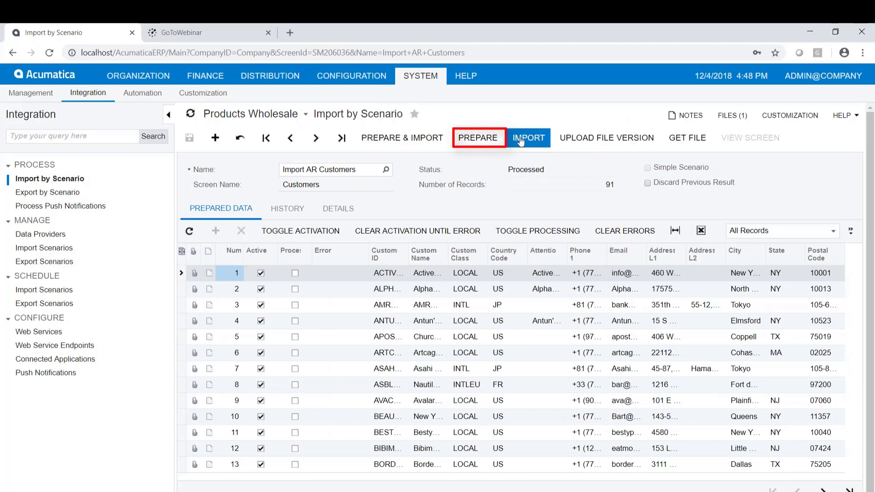
- Re-prepare the 91 customer records, enable Discard Previous Result, and save
{"action": "left_click", "coordinate": [479, 138]}
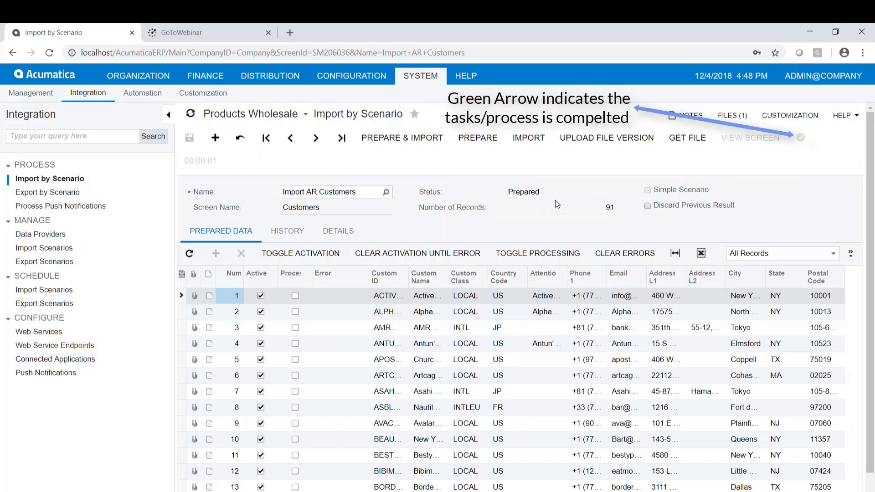
{"action": "left_click", "coordinate": [648, 206]}
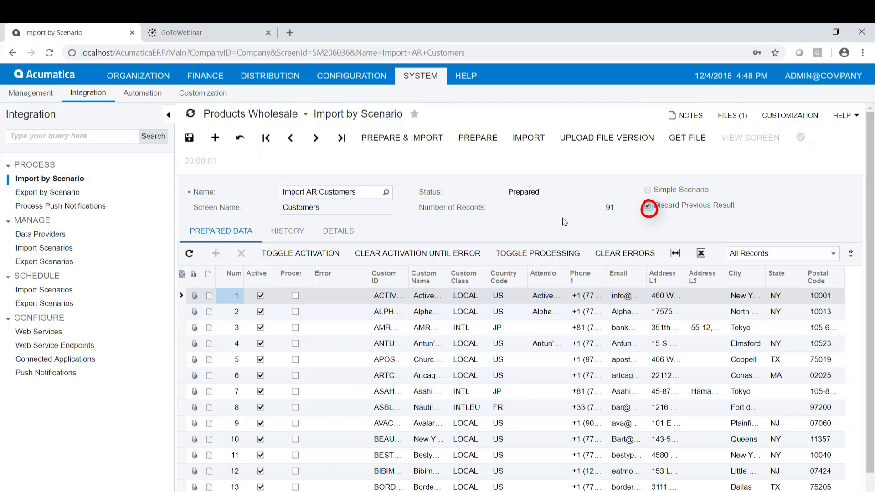
{"action": "left_click", "coordinate": [190, 139]}
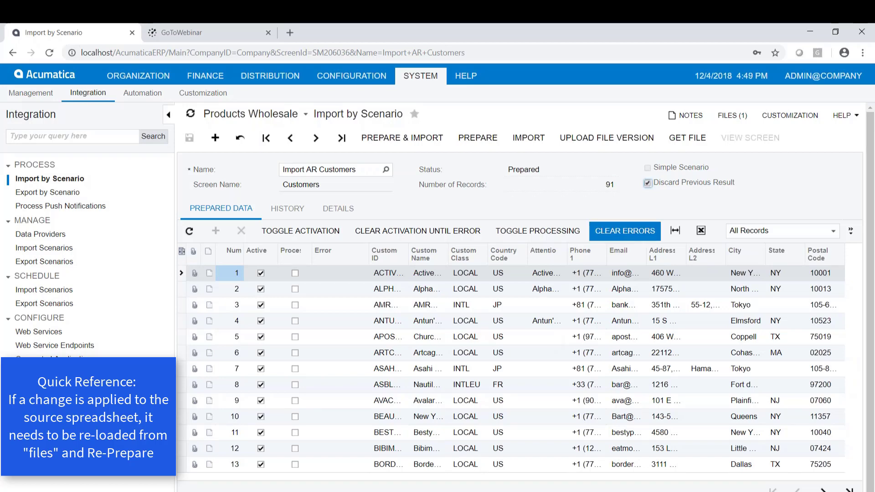
{"action": "left_click", "coordinate": [726, 120]}
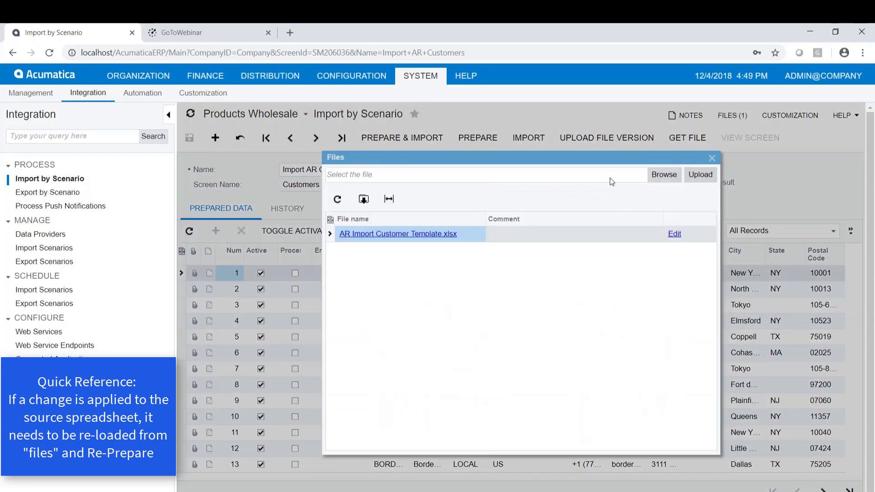
{"action": "left_click", "coordinate": [709, 157]}
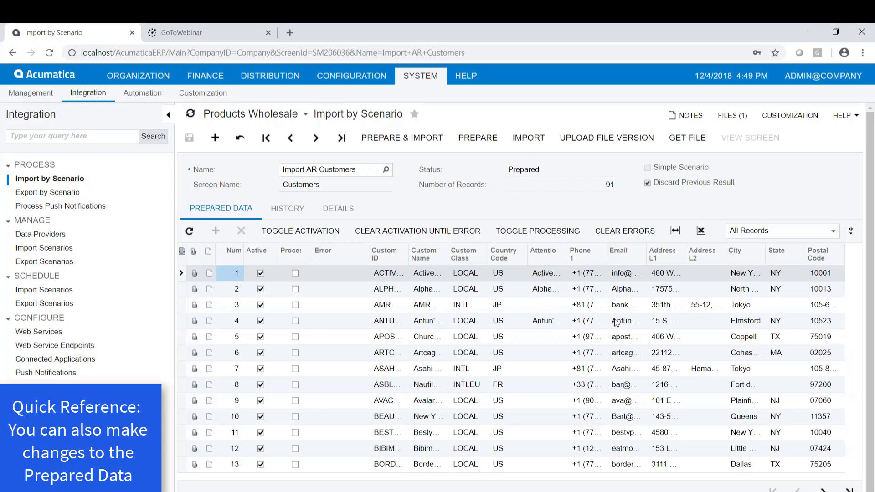
{"action": "left_click", "coordinate": [506, 321]}
{"action": "left_click", "coordinate": [506, 321]}
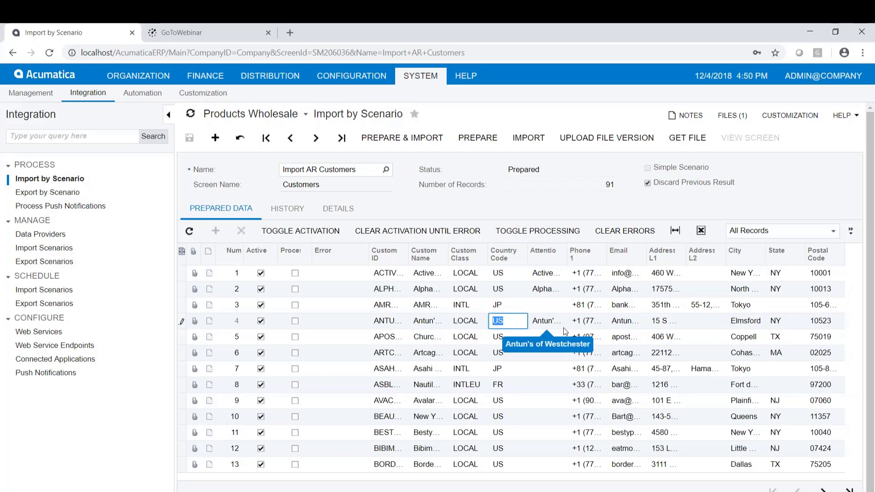
{"action": "left_click", "coordinate": [518, 335]}
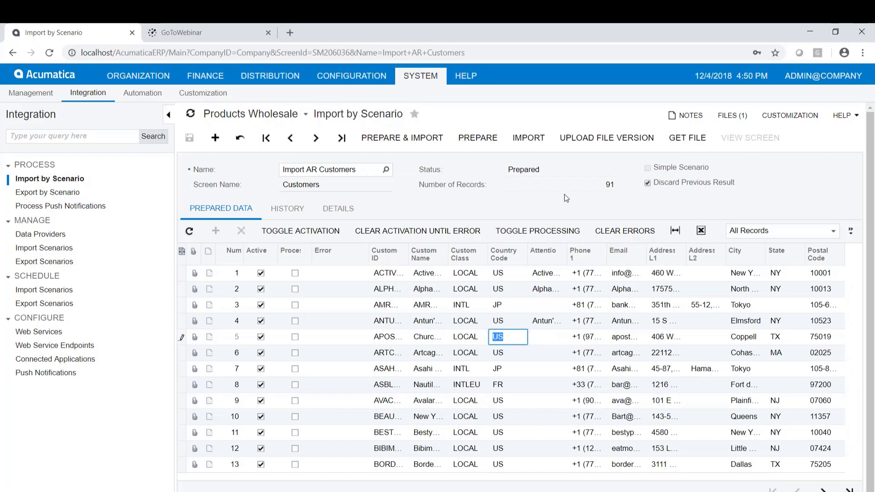
{"action": "left_click", "coordinate": [482, 144]}
- Point out Toggle Activation on the Prepared Data grid, then show the import's Details tab
{"action": "left_click", "coordinate": [293, 230]}
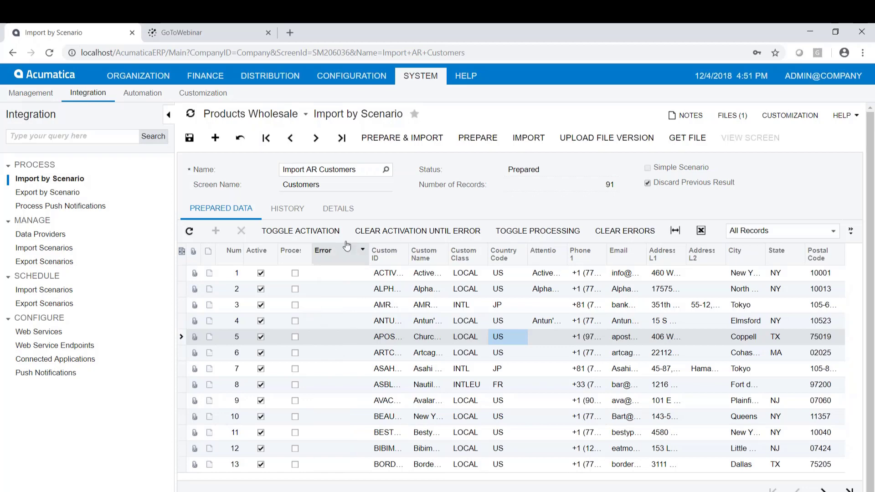
{"action": "left_click", "coordinate": [339, 210]}
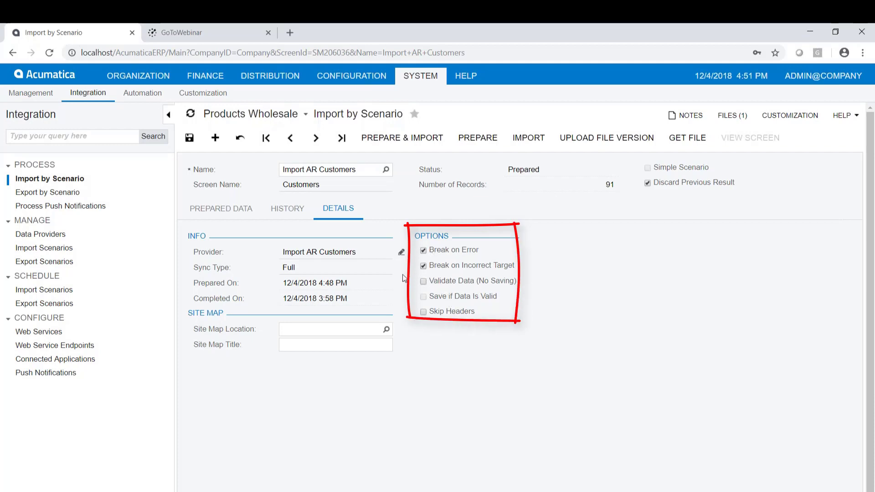
- Turn on Validate Data (No Saving) and turn off Break on Error
{"action": "left_click", "coordinate": [424, 282]}
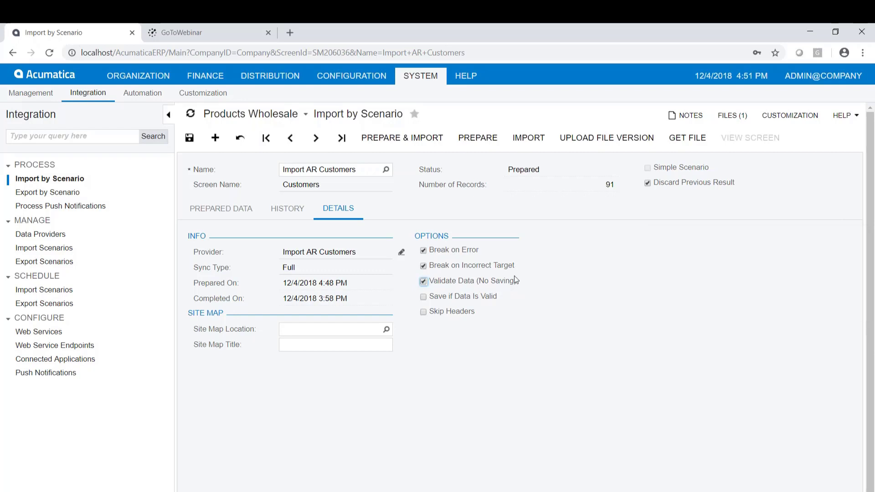
{"action": "left_click", "coordinate": [423, 251]}
- Save the changed import options and run a validation-only import of all 91 records
{"action": "left_click", "coordinate": [189, 138]}
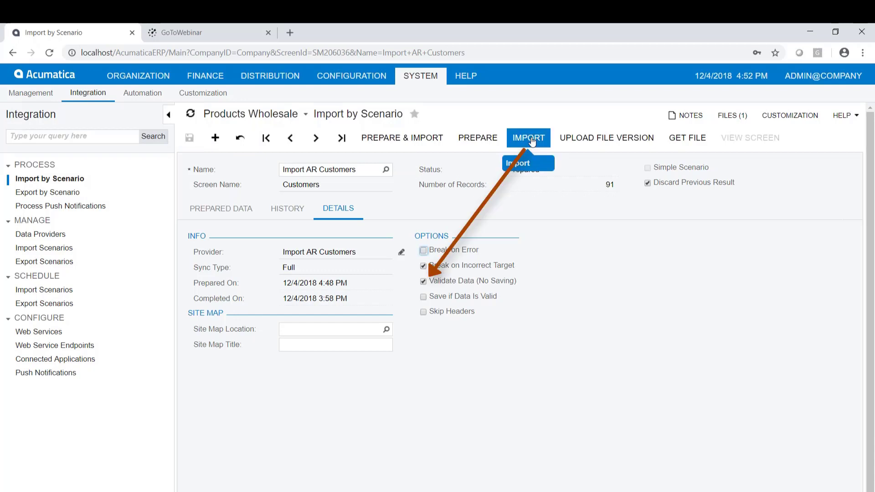
{"action": "left_click", "coordinate": [532, 141]}
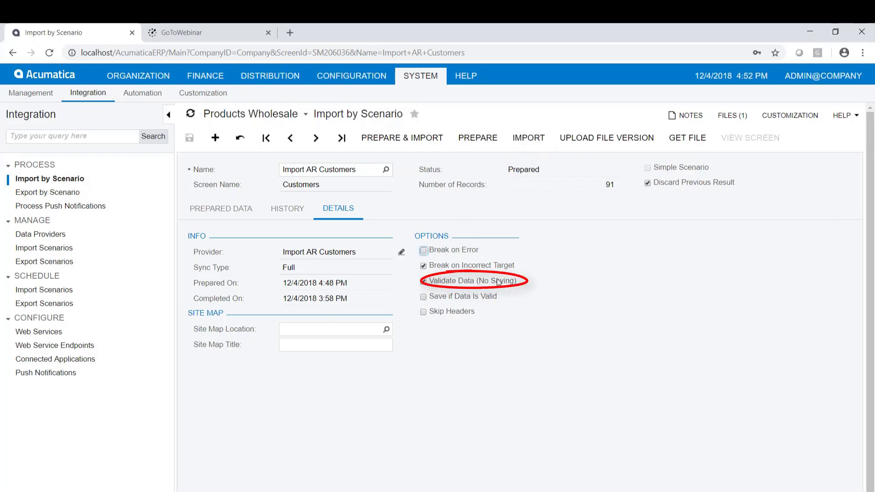
{"action": "left_click", "coordinate": [533, 142]}
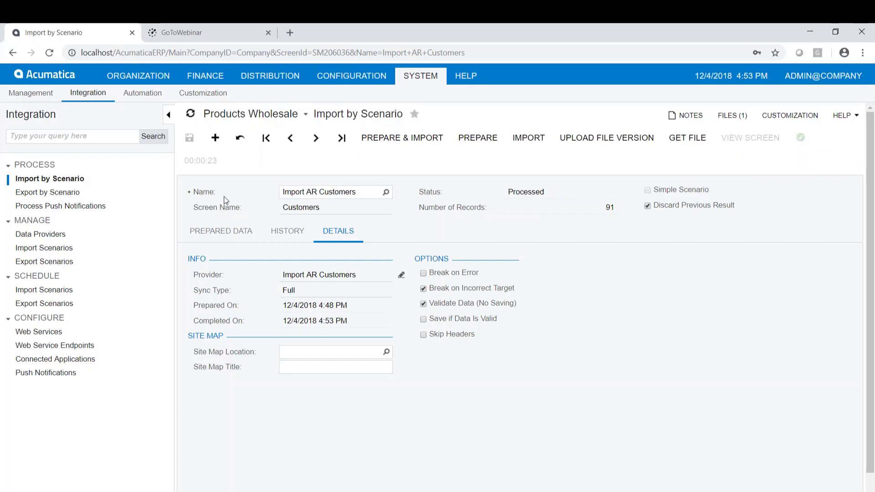
- In Prepared Data, filter for rows with a non-empty Error, then remove that filter
{"action": "left_click", "coordinate": [221, 231]}
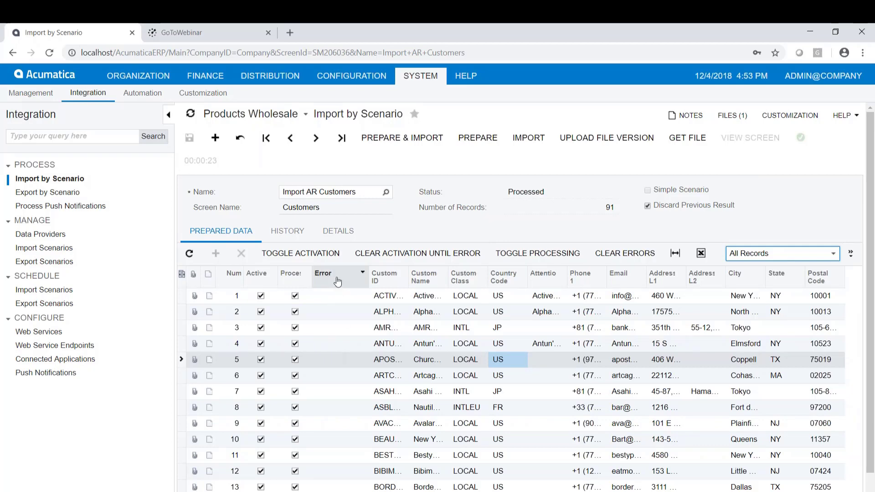
{"action": "left_click", "coordinate": [322, 273]}
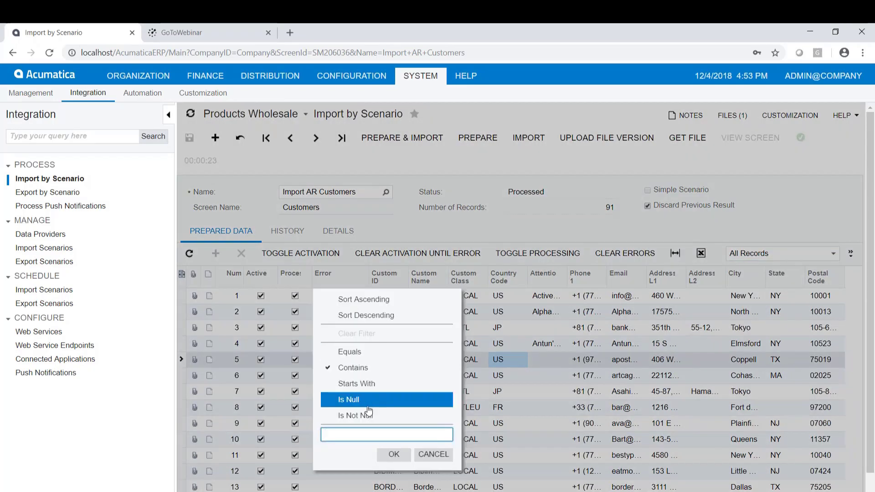
{"action": "left_click", "coordinate": [360, 415]}
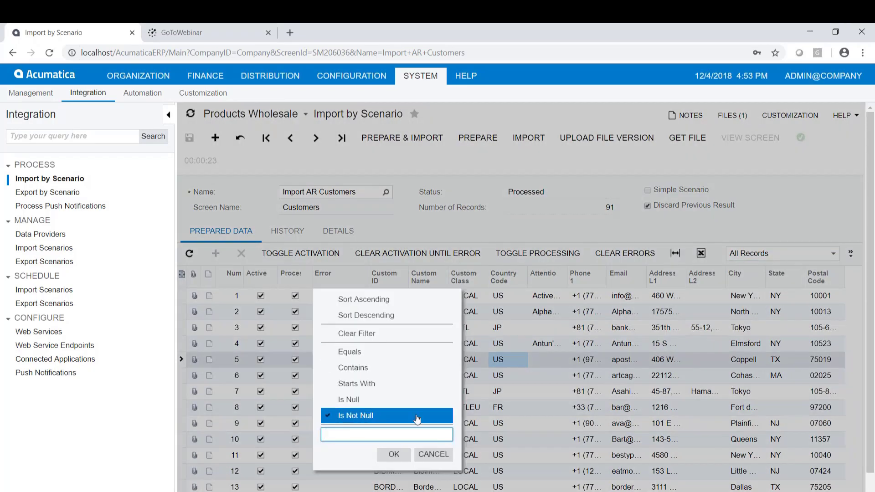
{"action": "left_click", "coordinate": [393, 454]}
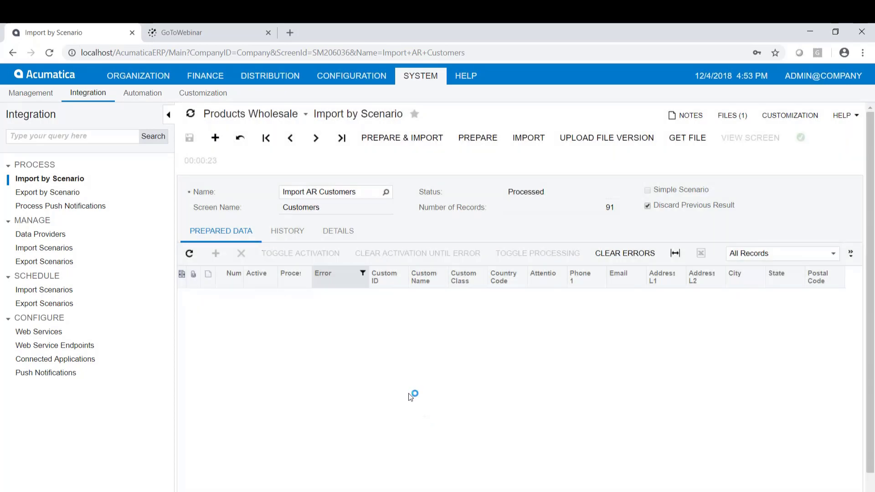
{"action": "left_click", "coordinate": [339, 279]}
{"action": "left_click", "coordinate": [355, 334]}
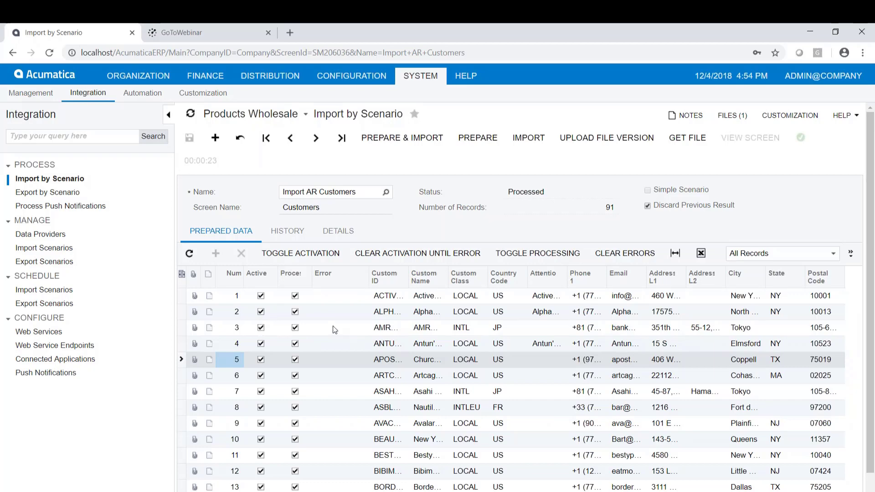
- Clear all processed flags, deactivate every row, reactivate rows 1 and 2, and widen Customer ID
{"action": "left_click", "coordinate": [550, 263]}
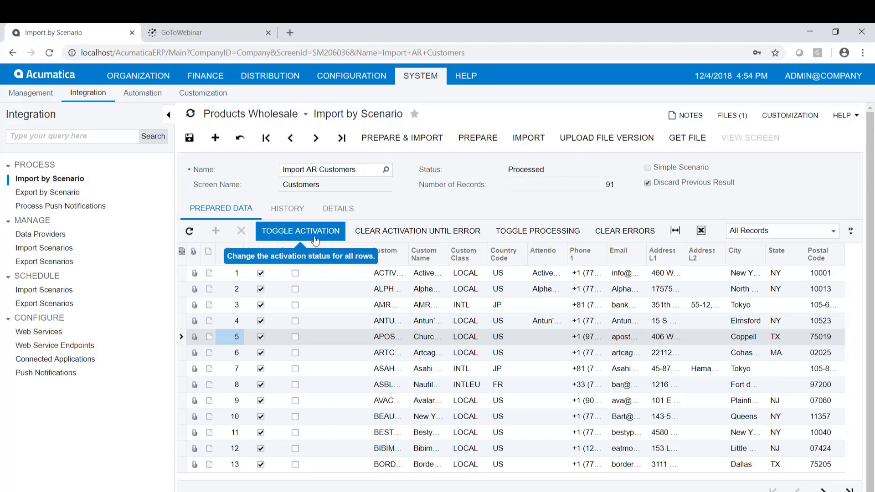
{"action": "left_click", "coordinate": [269, 232]}
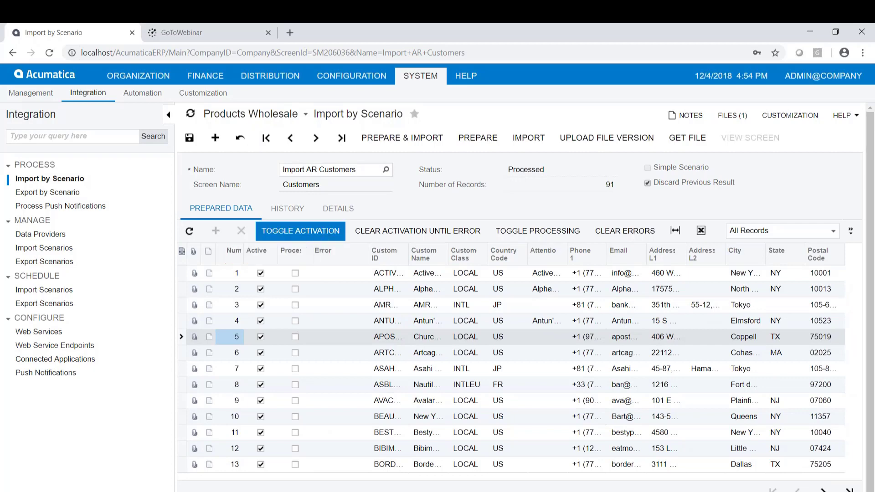
{"action": "left_click", "coordinate": [260, 273]}
{"action": "left_click", "coordinate": [261, 289]}
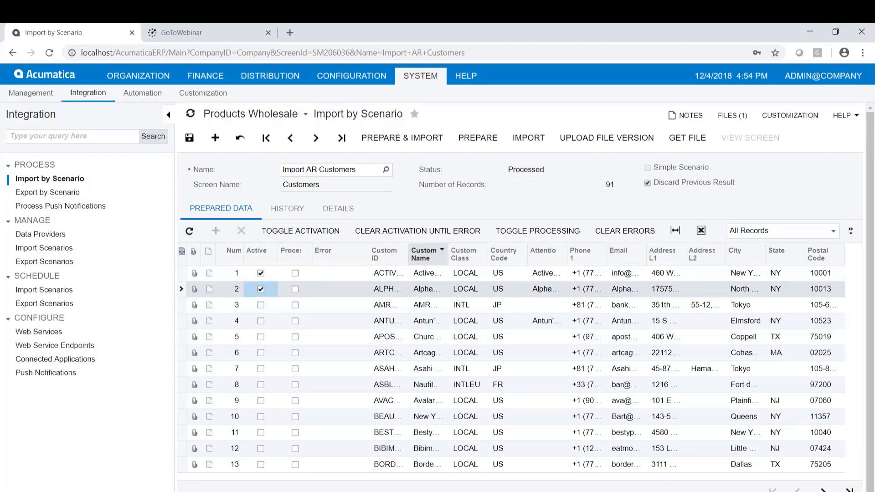
{"action": "left_click_drag", "start_coordinate": [410, 256], "coordinate": [454, 258]}
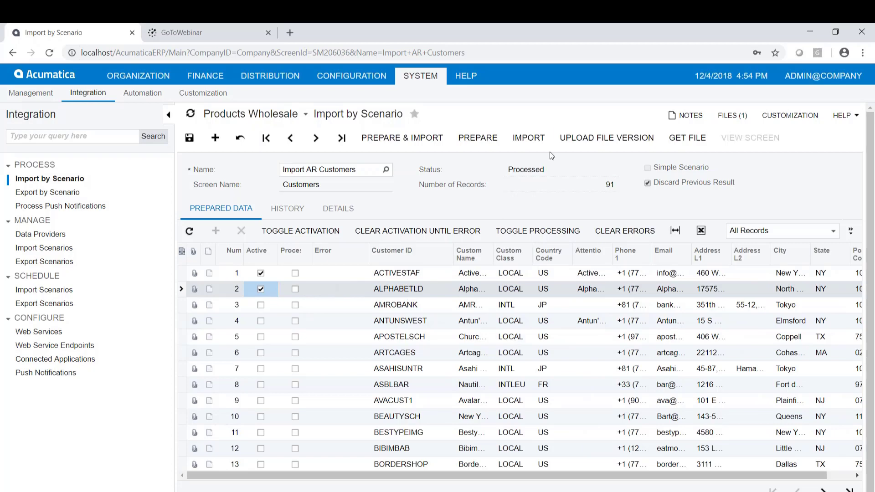
- Untick Validate Data (No Saving) on Details and import the two active customer rows
{"action": "left_click", "coordinate": [341, 210]}
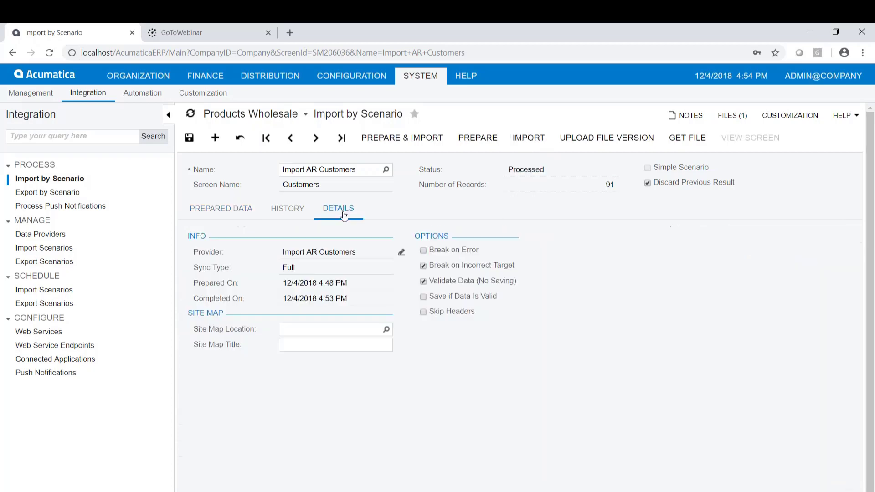
{"action": "left_click", "coordinate": [427, 281]}
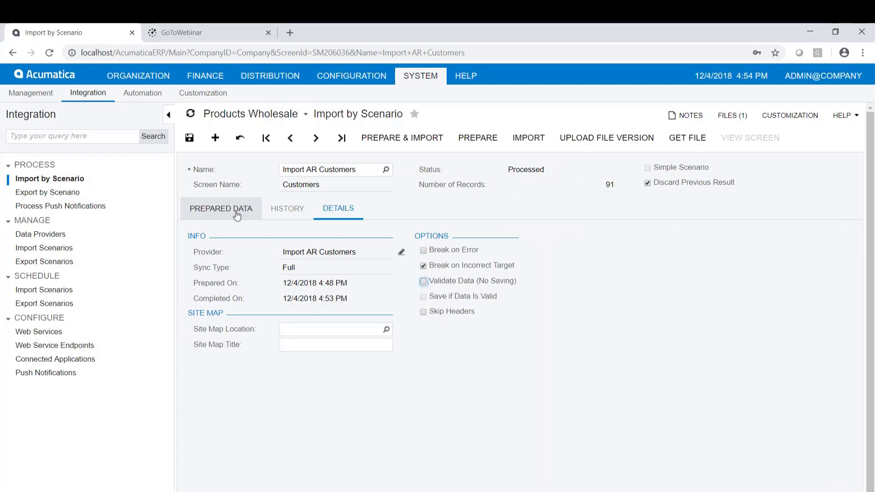
{"action": "left_click", "coordinate": [237, 214]}
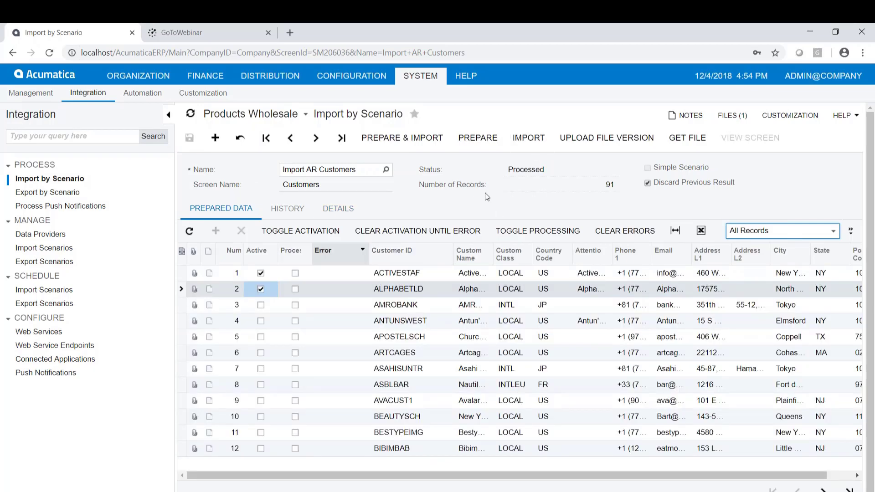
{"action": "left_click", "coordinate": [528, 137]}
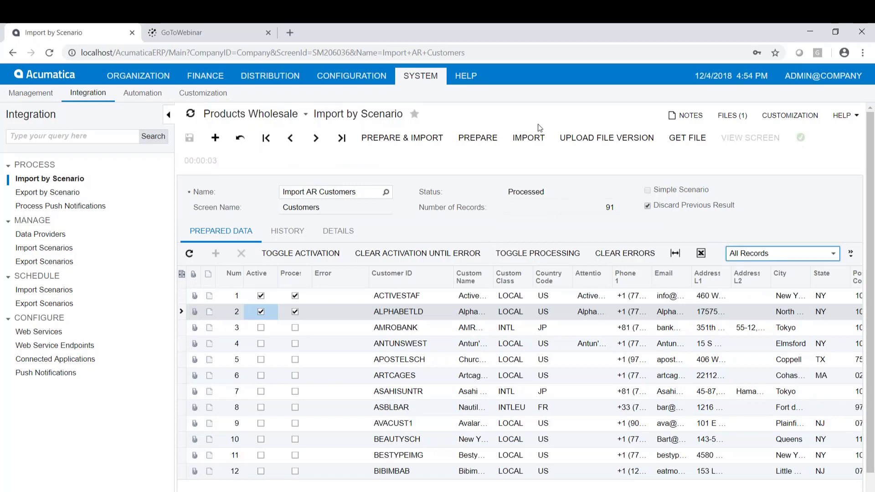
- In a duplicated tab, open Finance > Accounts Receivable > Customers and load Active Staffing Service
{"action": "right_click", "coordinate": [97, 34]}
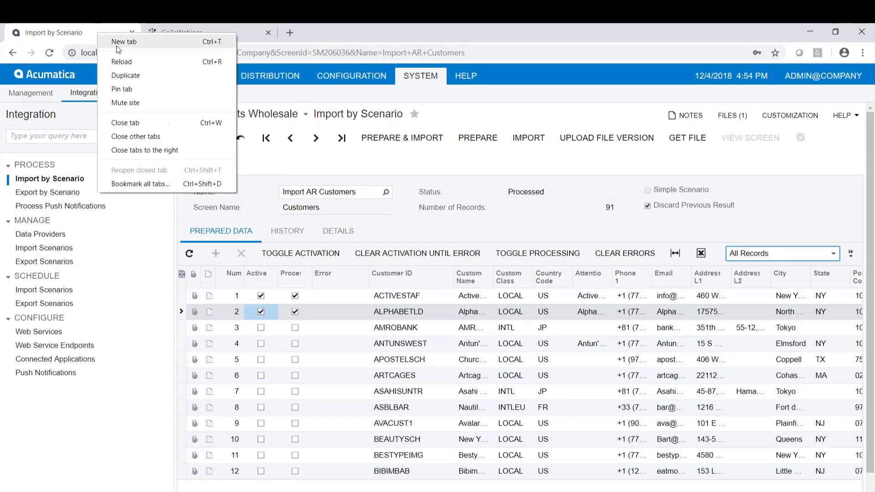
{"action": "left_click", "coordinate": [133, 75]}
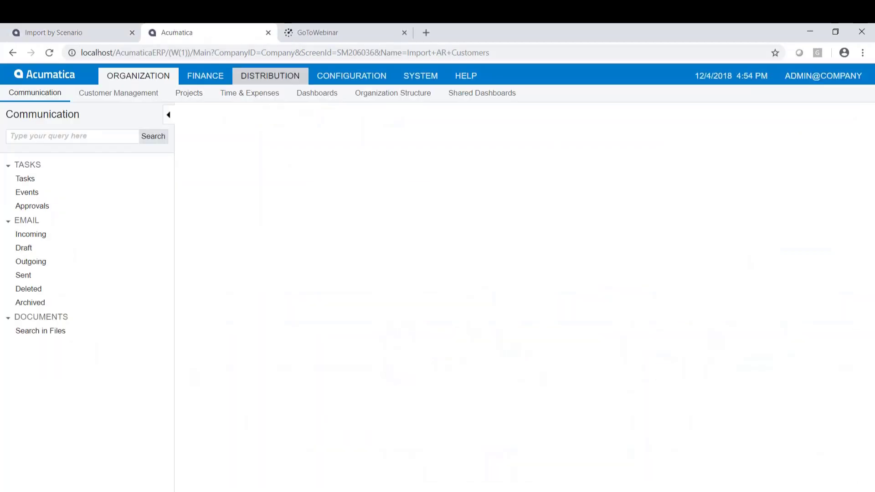
{"action": "left_click", "coordinate": [191, 80]}
{"action": "left_click", "coordinate": [273, 93]}
{"action": "left_click", "coordinate": [35, 283]}
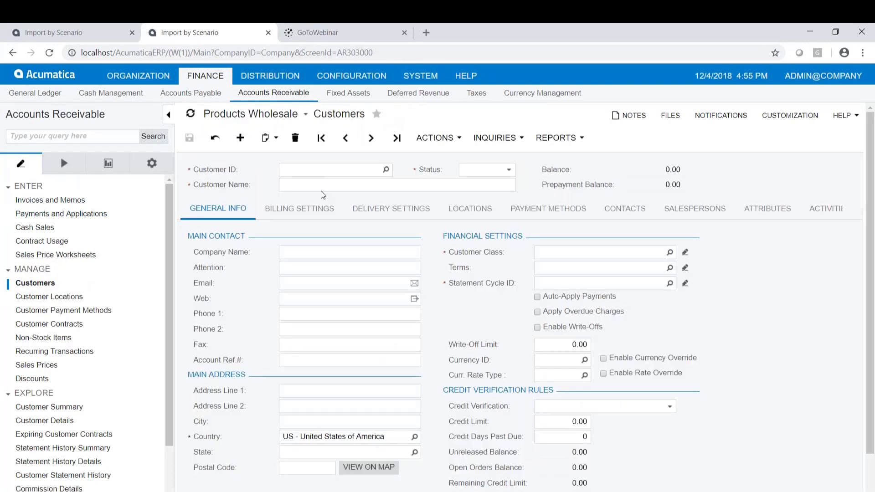
{"action": "left_click", "coordinate": [385, 169]}
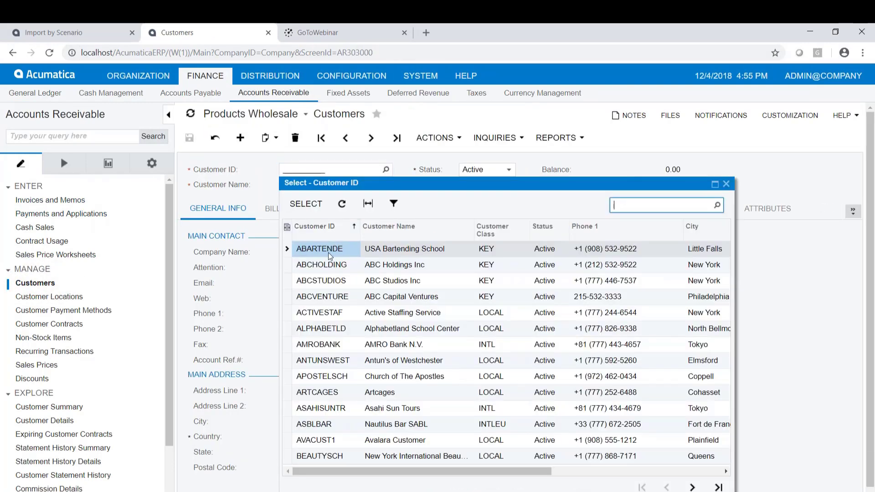
{"action": "double_click", "coordinate": [327, 313]}
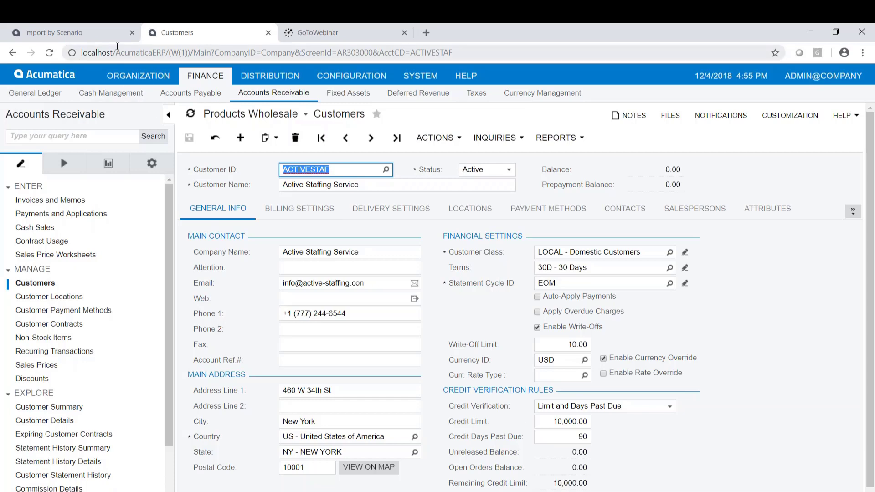
- Re-mark rows 1–2 as processed, activate all rows, and turn off Break on Error
{"action": "left_click", "coordinate": [106, 32]}
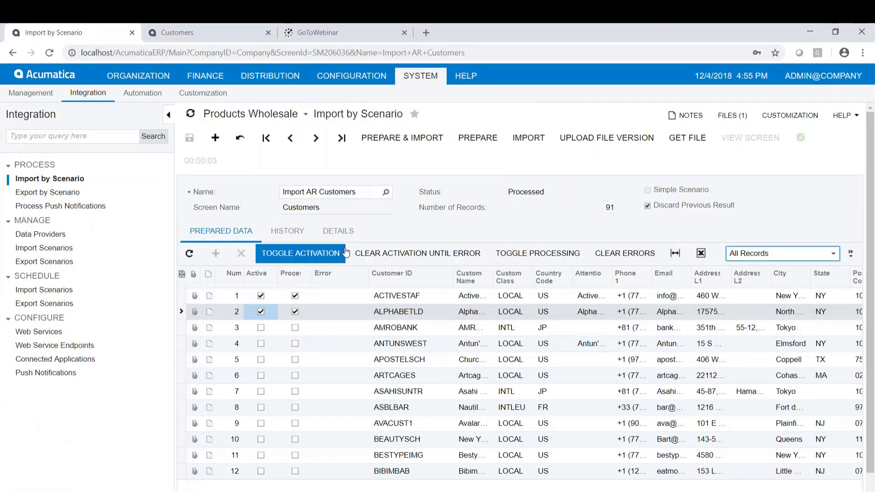
{"action": "left_click", "coordinate": [538, 253]}
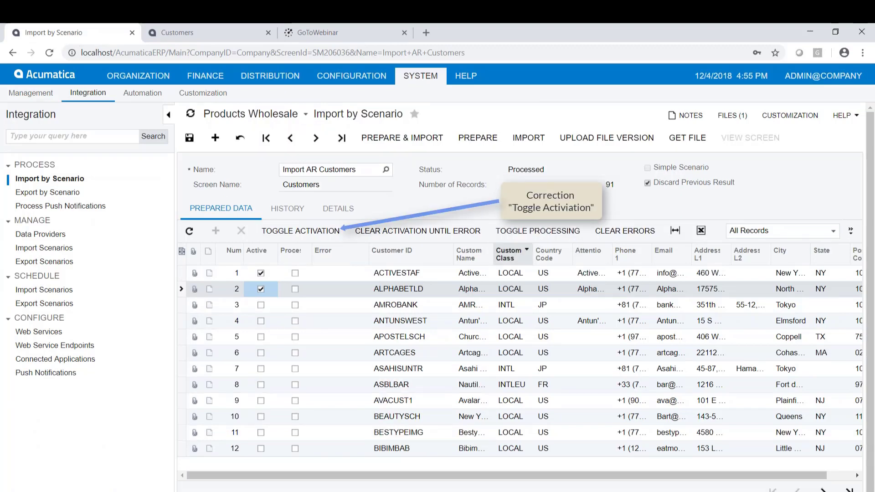
{"action": "left_click", "coordinate": [295, 273]}
{"action": "left_click", "coordinate": [295, 289]}
{"action": "left_click", "coordinate": [321, 236]}
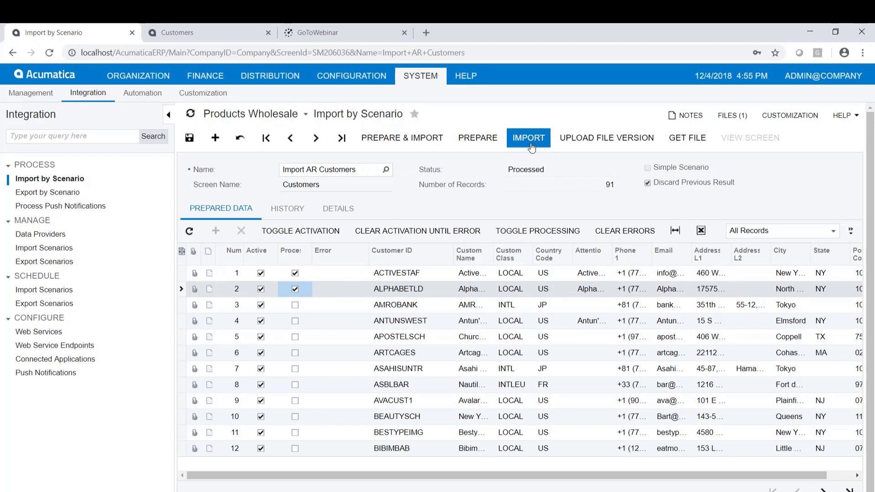
{"action": "left_click", "coordinate": [366, 207]}
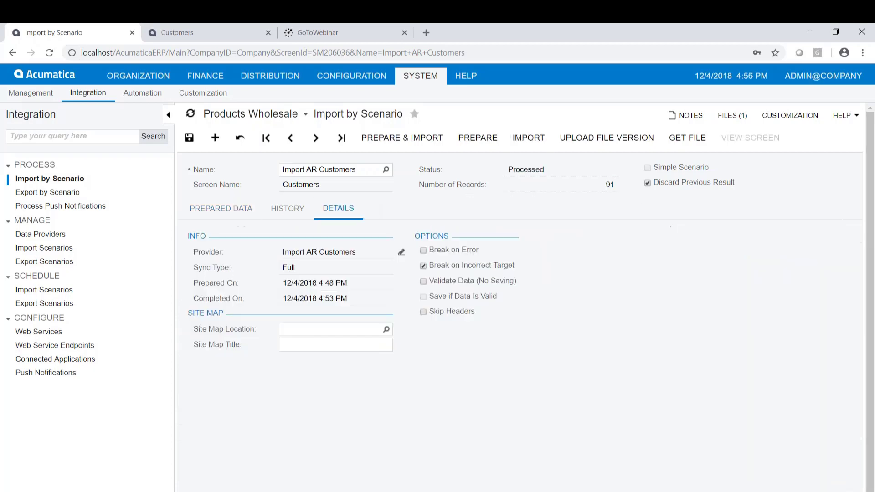
{"action": "left_click", "coordinate": [424, 251]}
- Import the remaining customer rows, saving the prepared data when prompted
{"action": "left_click", "coordinate": [215, 212]}
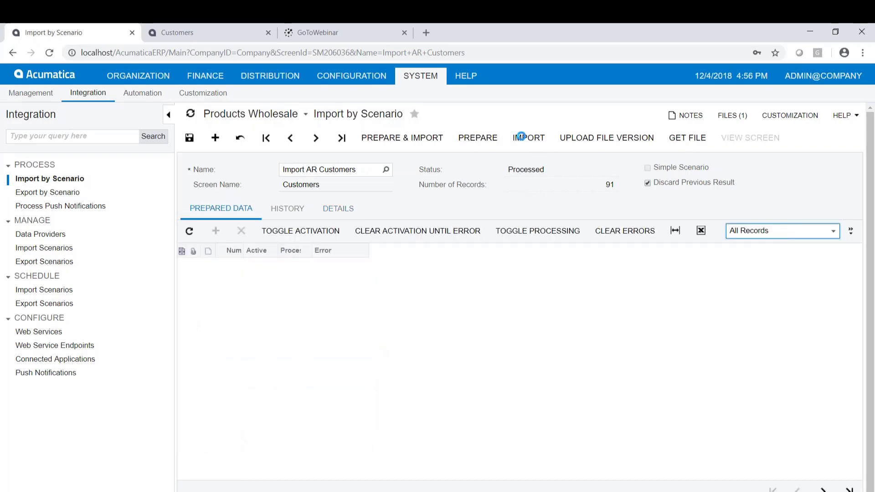
{"action": "left_click", "coordinate": [528, 137]}
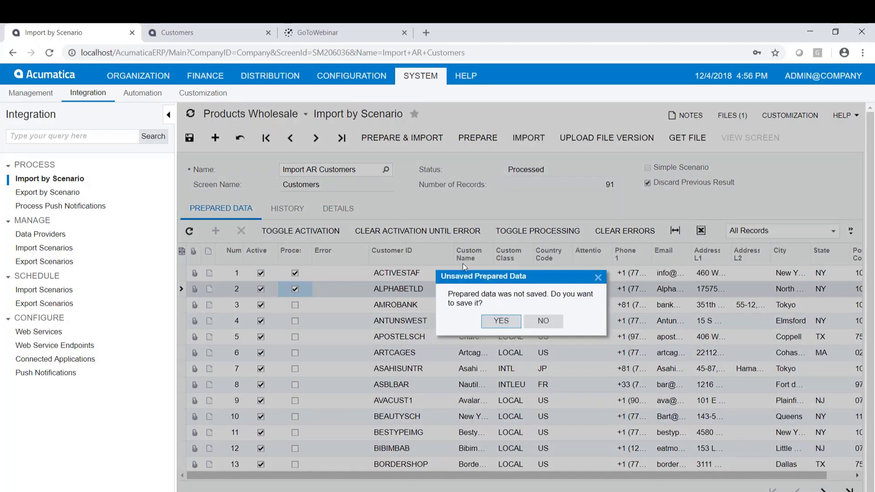
{"action": "left_click", "coordinate": [500, 322]}
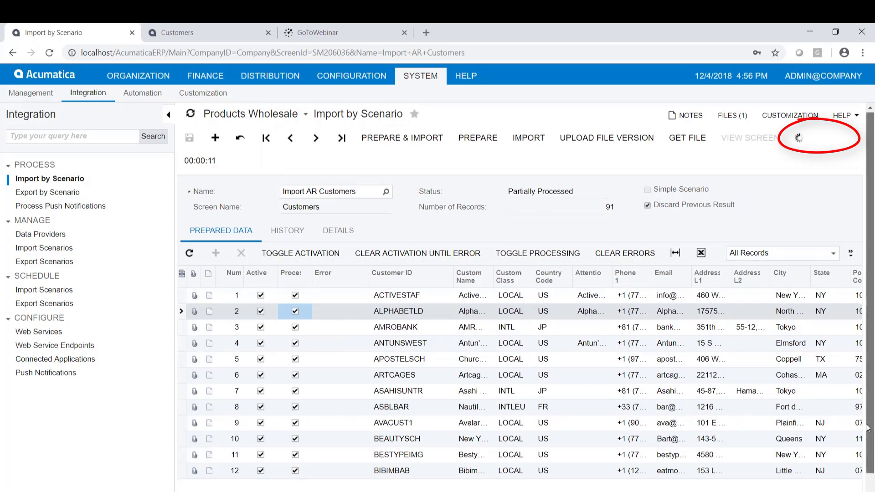
- Page through the Prepared Data grid to rows 81–91 to check they are processed
{"action": "scroll", "coordinate": [824, 490], "scroll_direction": "down", "scroll_amount": 1}
{"action": "left_click", "coordinate": [823, 490]}
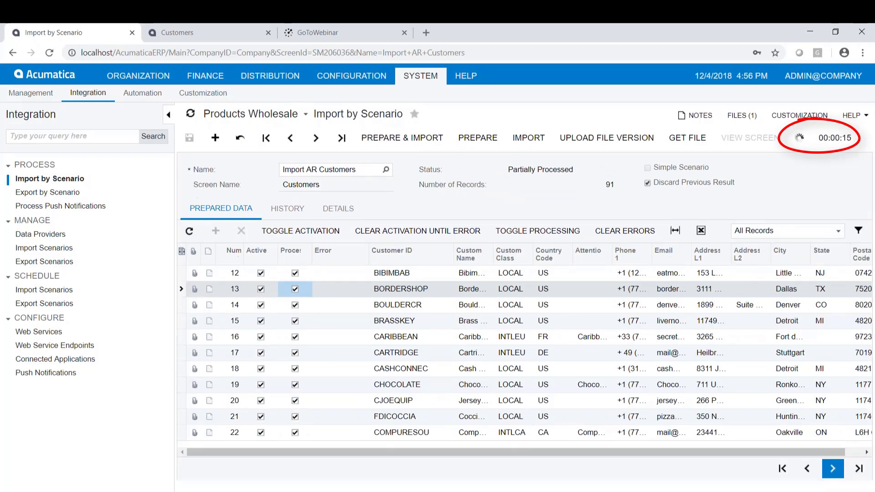
{"action": "left_click", "coordinate": [832, 468]}
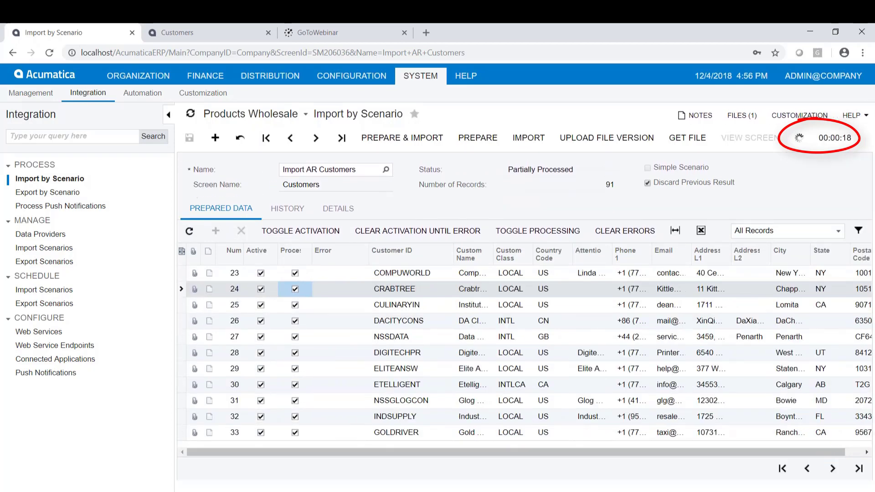
{"action": "left_click", "coordinate": [833, 468]}
{"action": "left_click", "coordinate": [832, 468]}
{"action": "left_click", "coordinate": [833, 468]}
{"action": "left_click", "coordinate": [833, 468]}
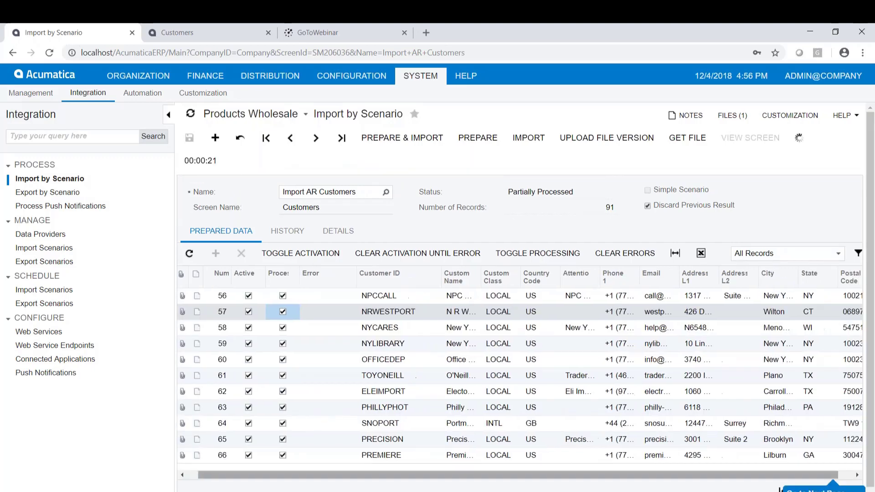
{"action": "left_click", "coordinate": [833, 469]}
{"action": "left_click", "coordinate": [832, 469]}
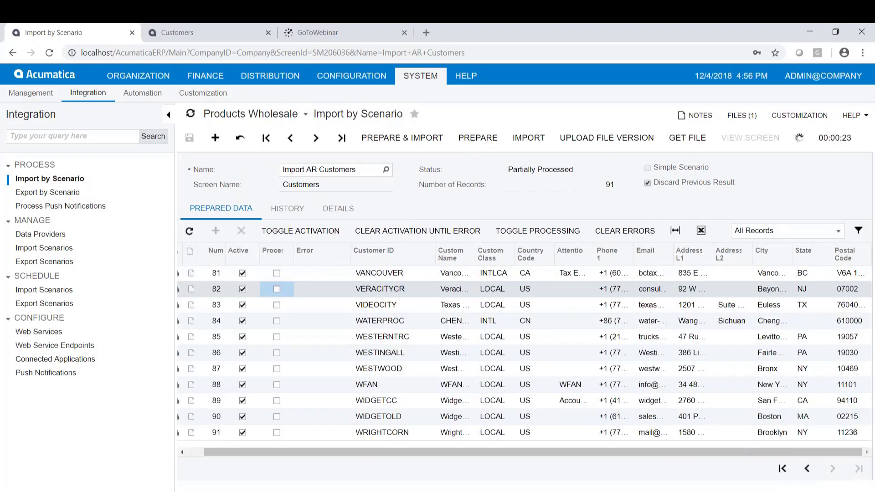
{"action": "left_click", "coordinate": [807, 469]}
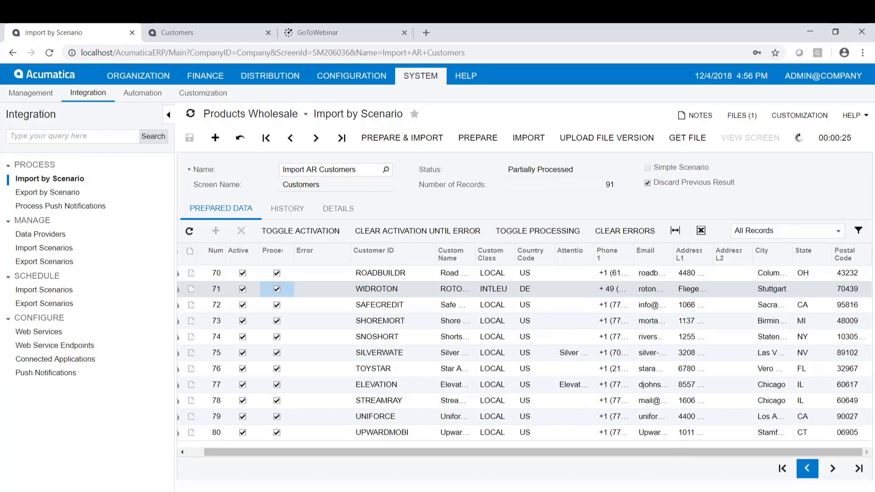
{"action": "left_click", "coordinate": [833, 469]}
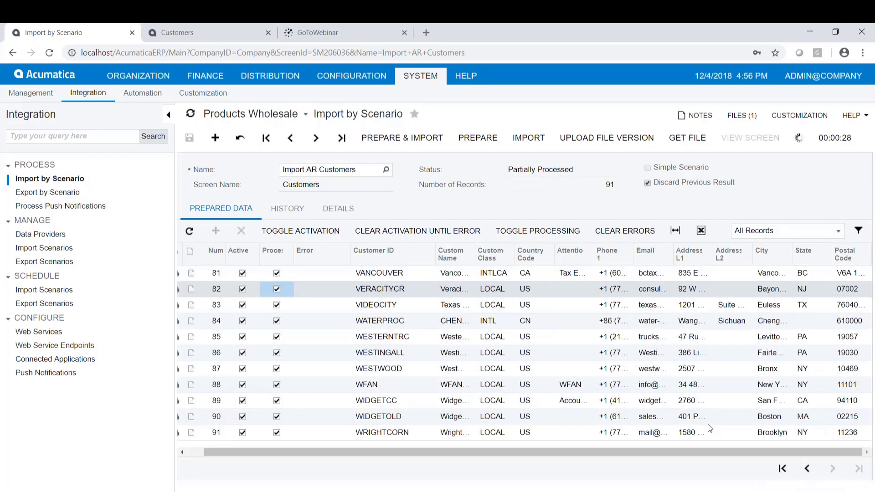